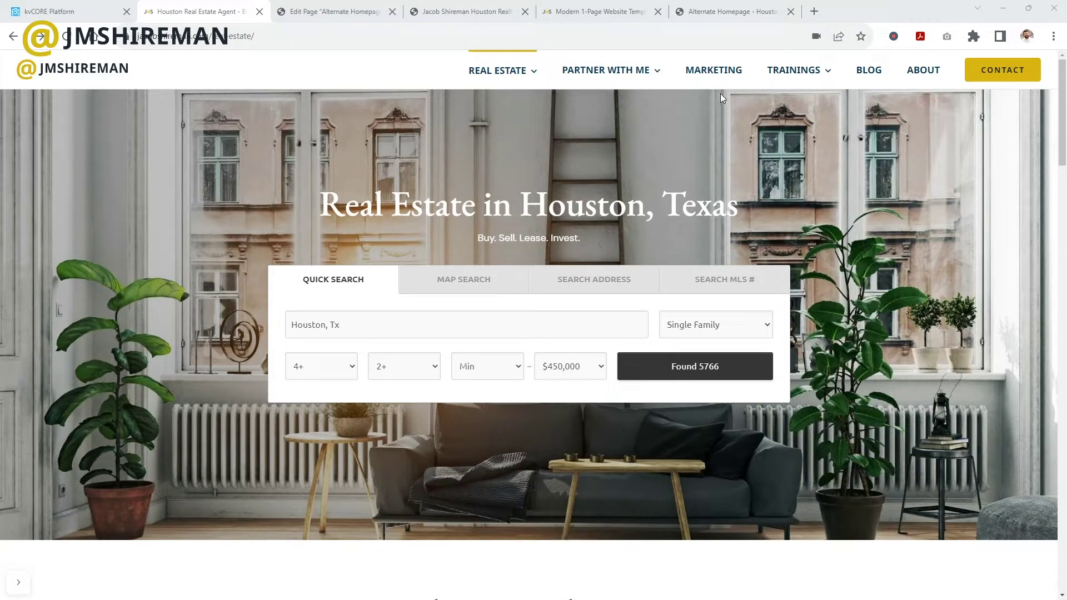
Open the Found 5766 Houston quick-search results (800 homes) in a new tab, then return to the homepage.
scroll(716, 109, "down", 20)
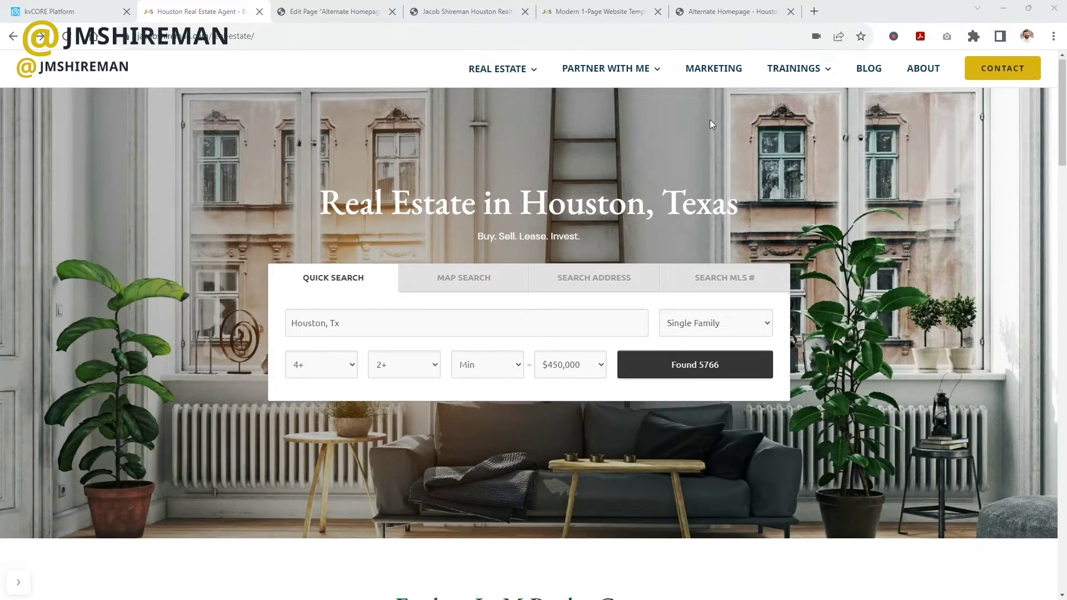
scroll(709, 115, "down", 5)
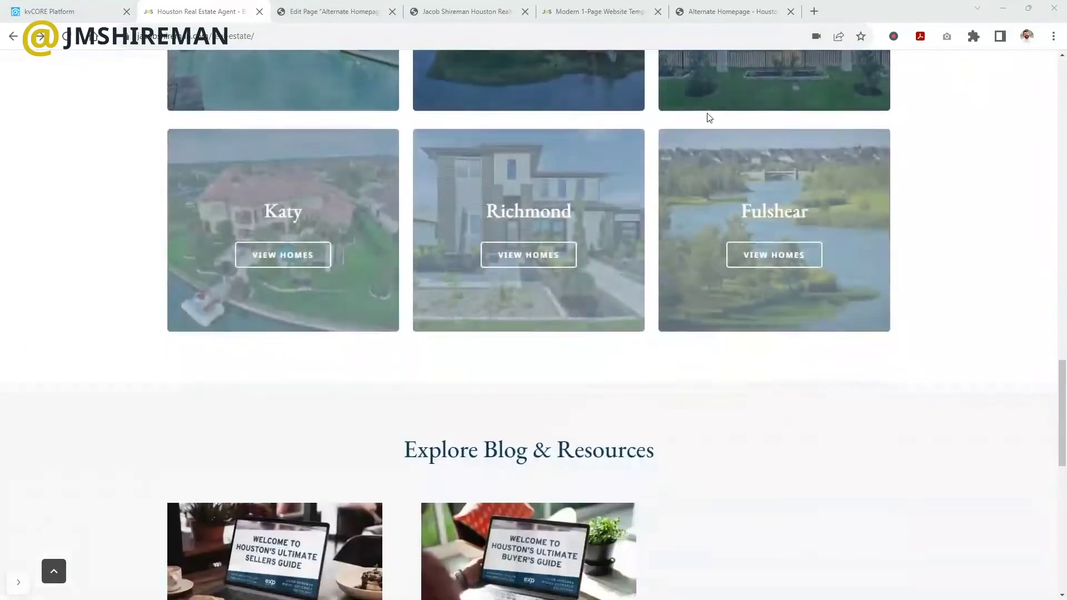
scroll(711, 118, "up", 20)
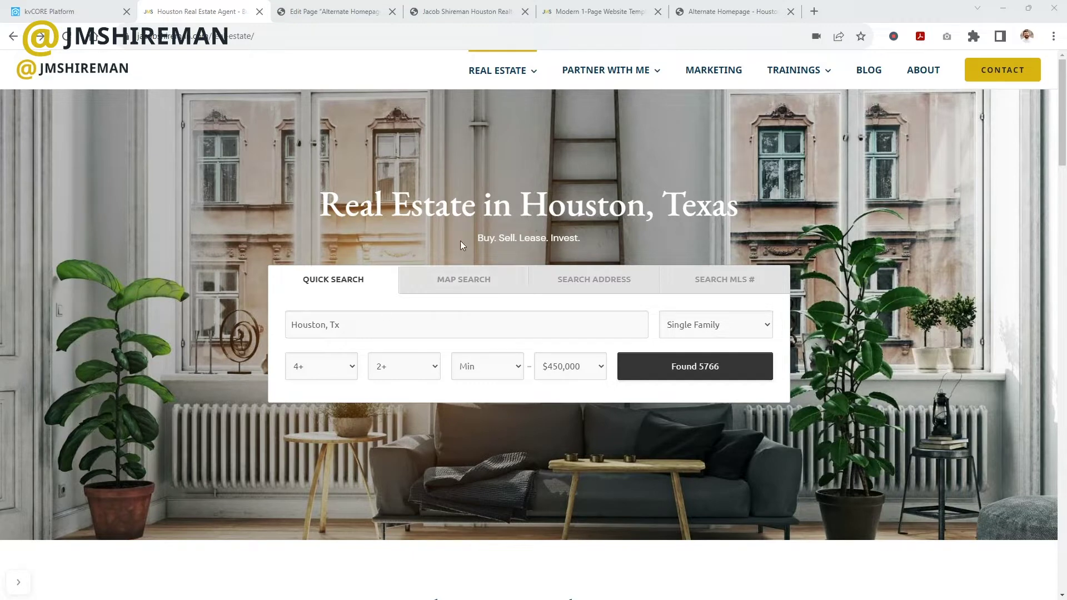
left_click(675, 377)
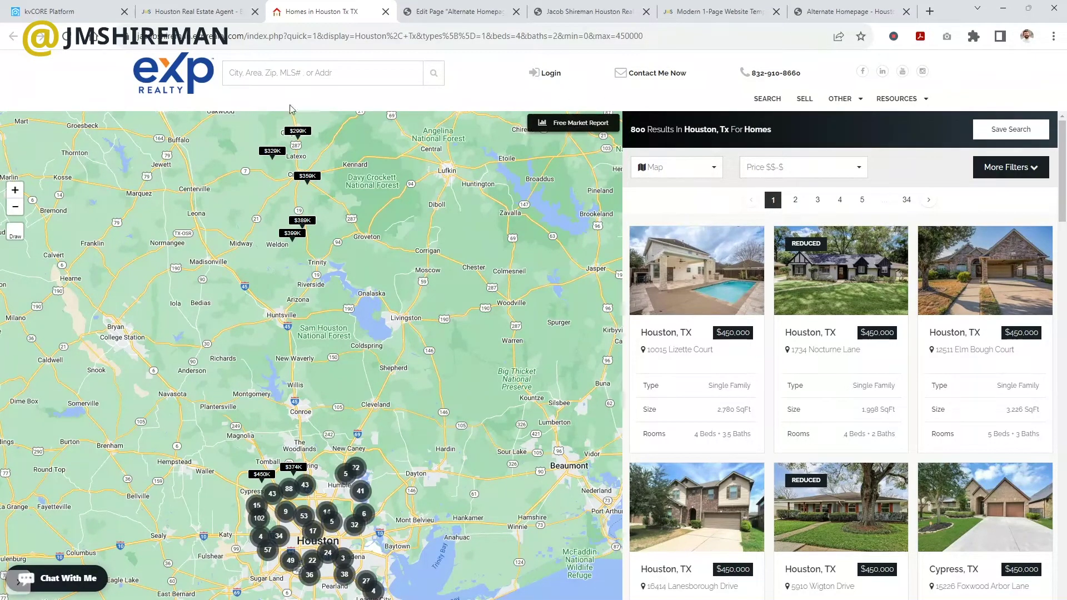
left_click(164, 17)
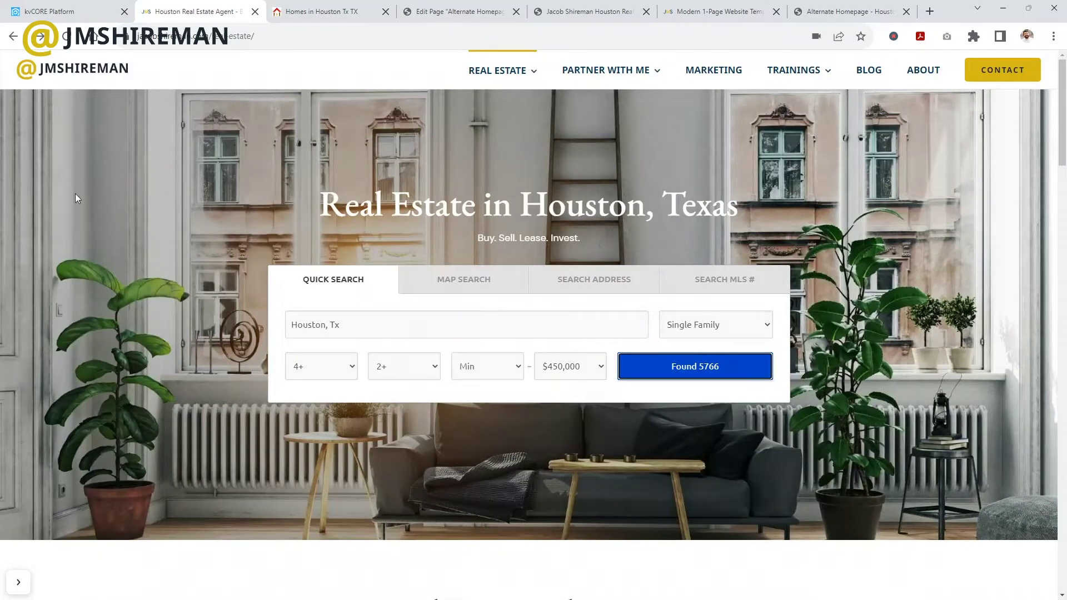
In kvCORE, go to Web & IDX > Website Embeds to see the website QR code.
left_click(29, 17)
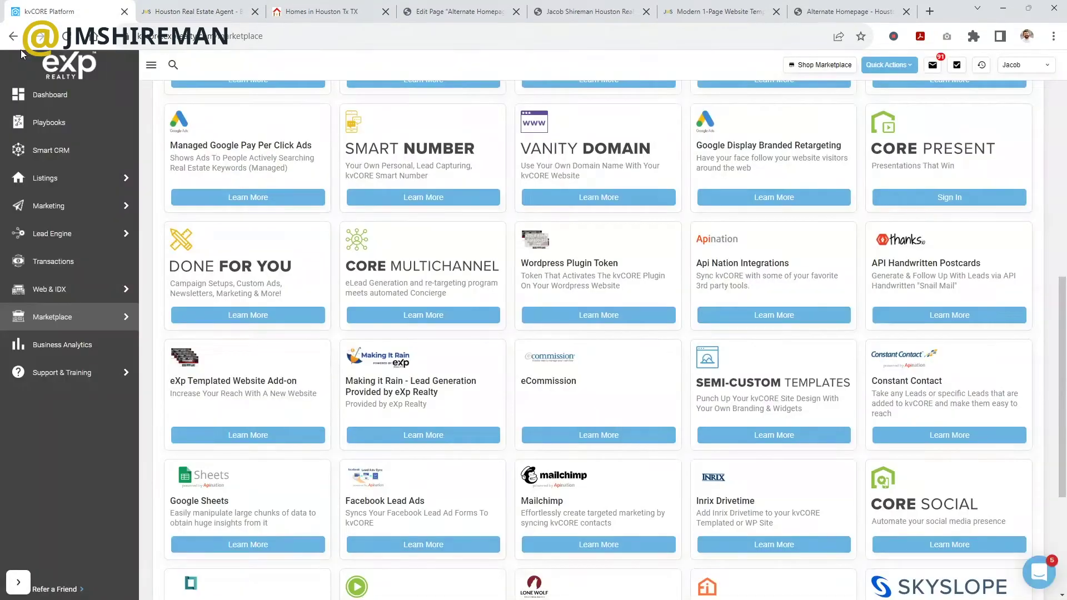
mouse_move(62, 296)
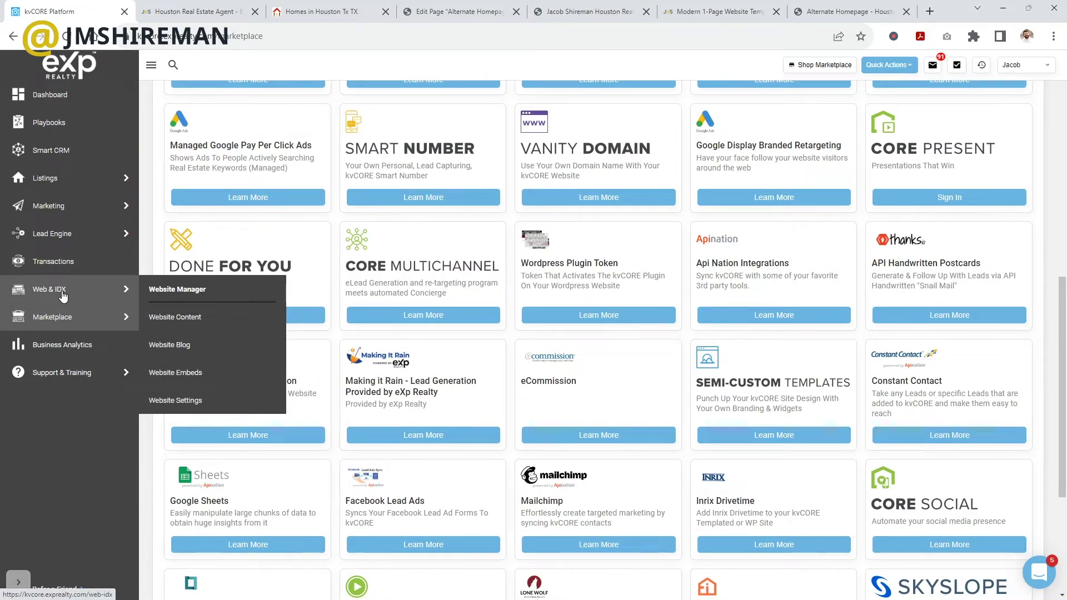
left_click(205, 373)
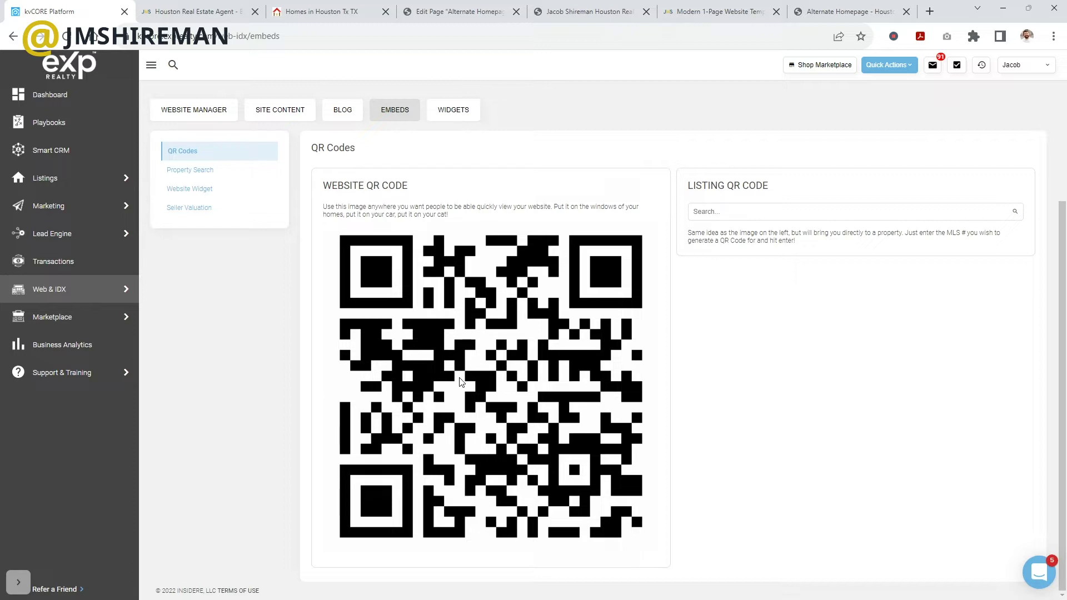
Browse the Property Search embed codes in kvCORE.
left_click(186, 170)
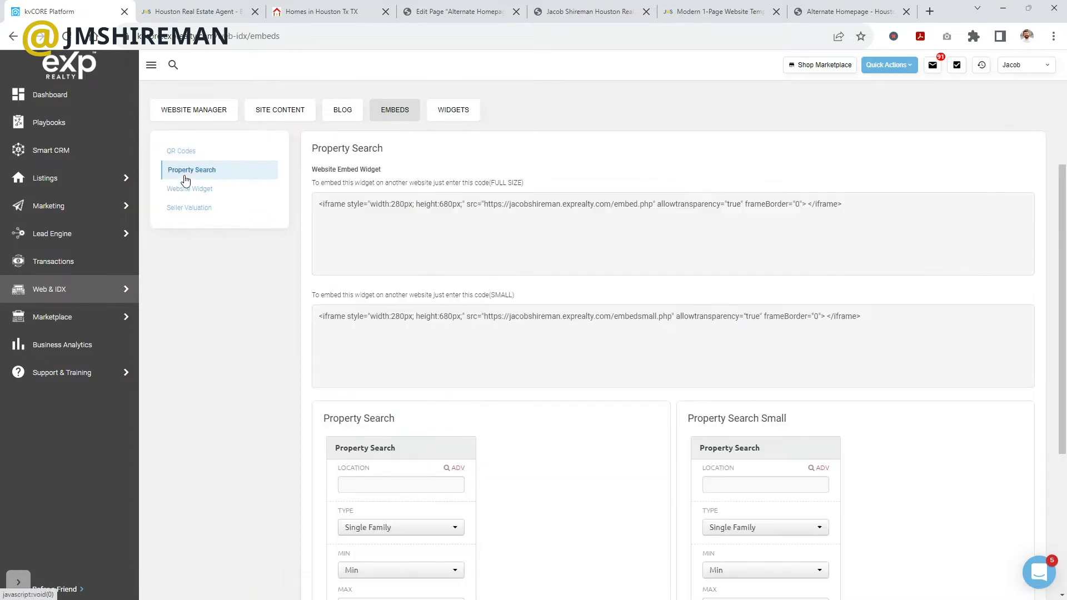
scroll(560, 400, "down", 4)
scroll(564, 396, "up", 5)
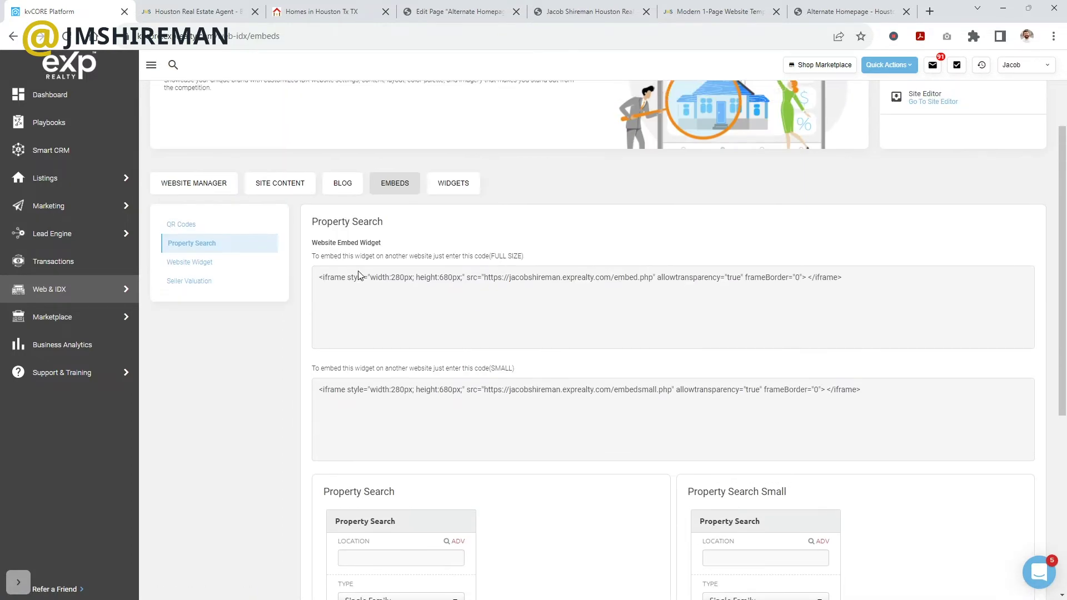
scroll(424, 398, "down", 6)
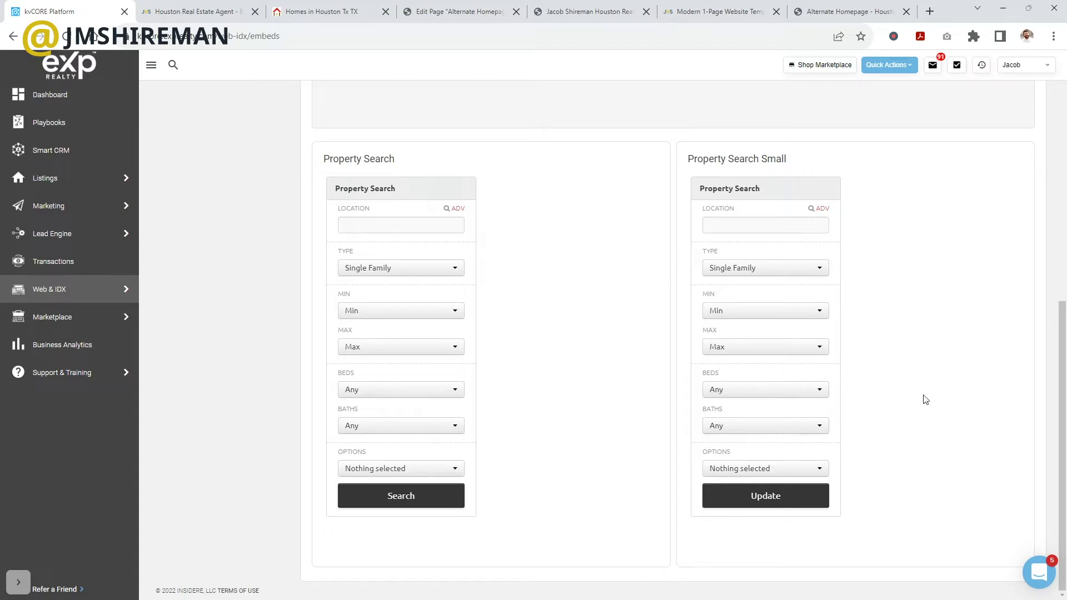
scroll(927, 379, "up", 3)
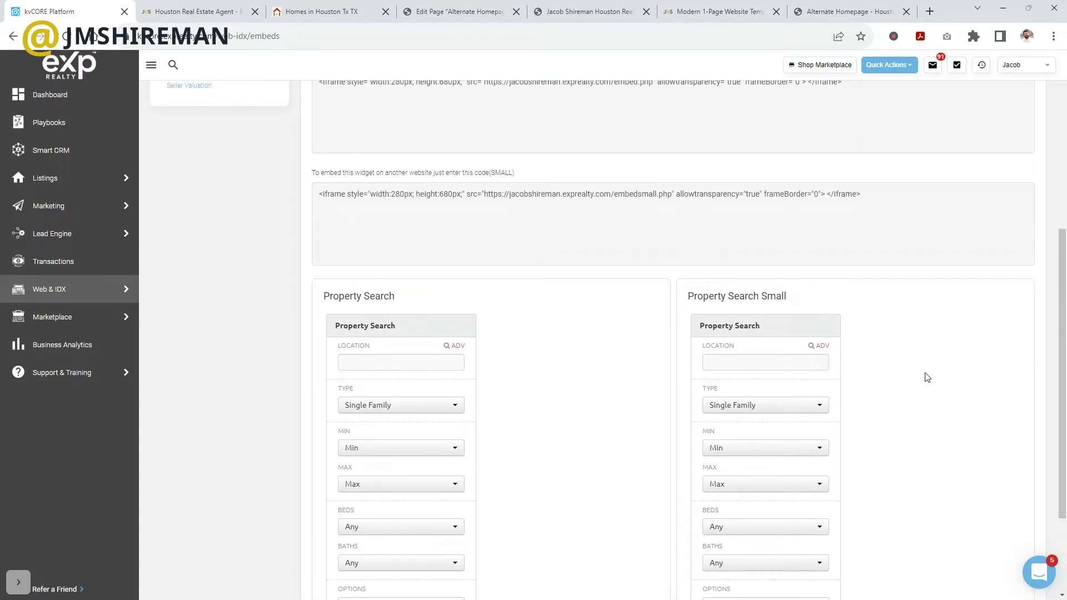
scroll(927, 378, "up", 3)
Compare the Website Widget and Seller Valuation embeds and copy the Website Widget's wide iframe code.
left_click(203, 229)
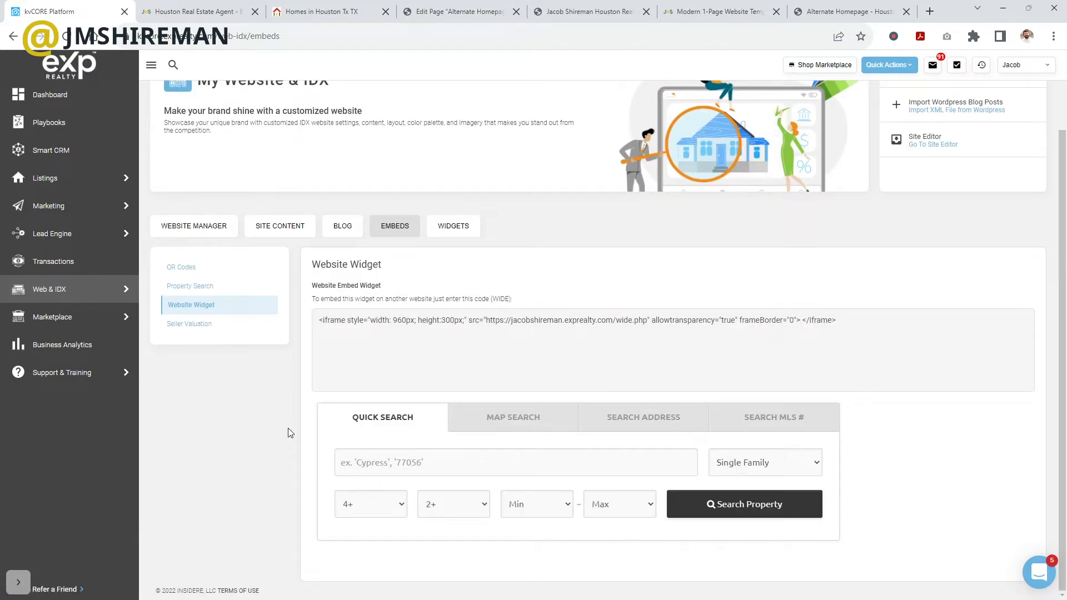
left_click(199, 324)
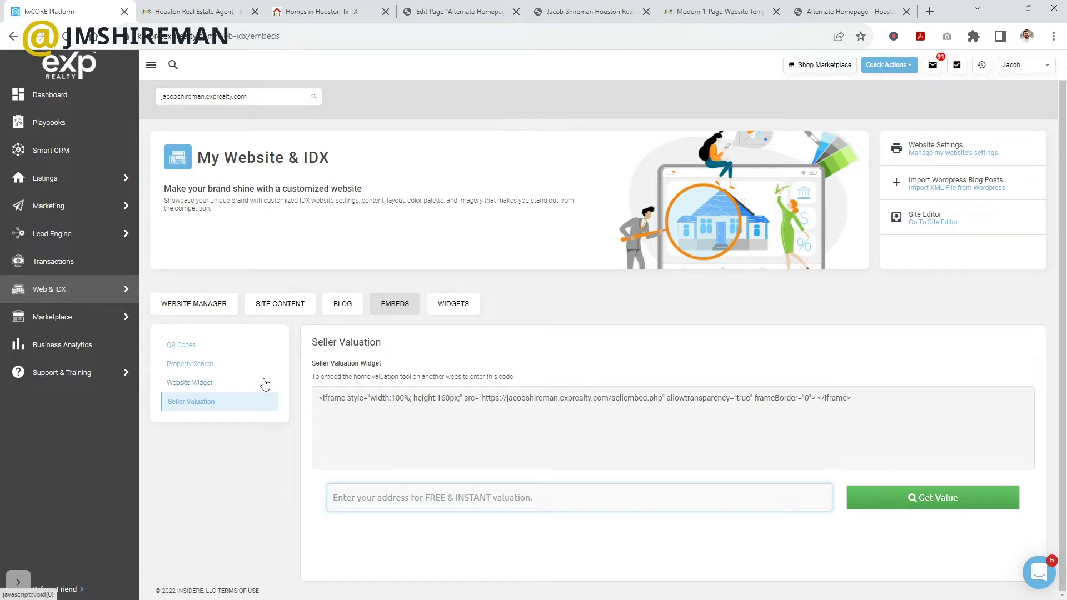
left_click(201, 383)
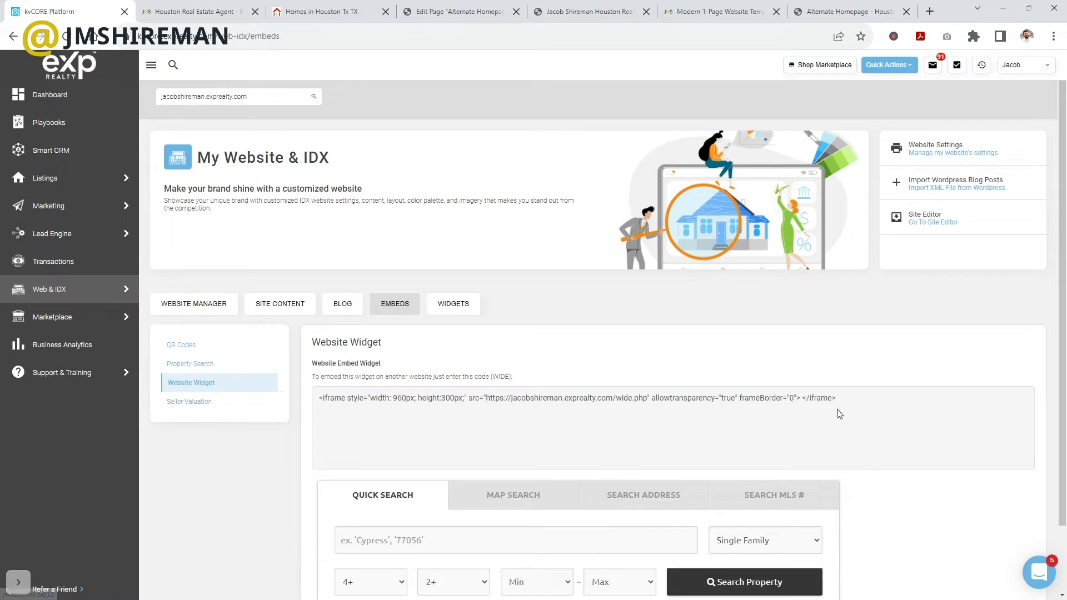
left_click_drag(839, 414, 320, 399)
key("ctrl+c")
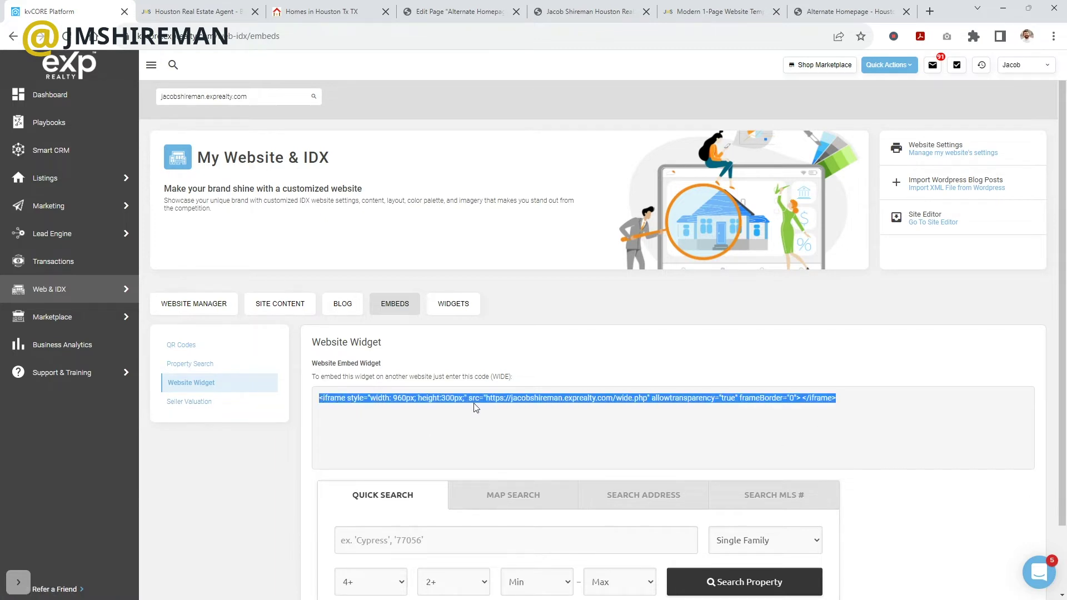
left_click(443, 12)
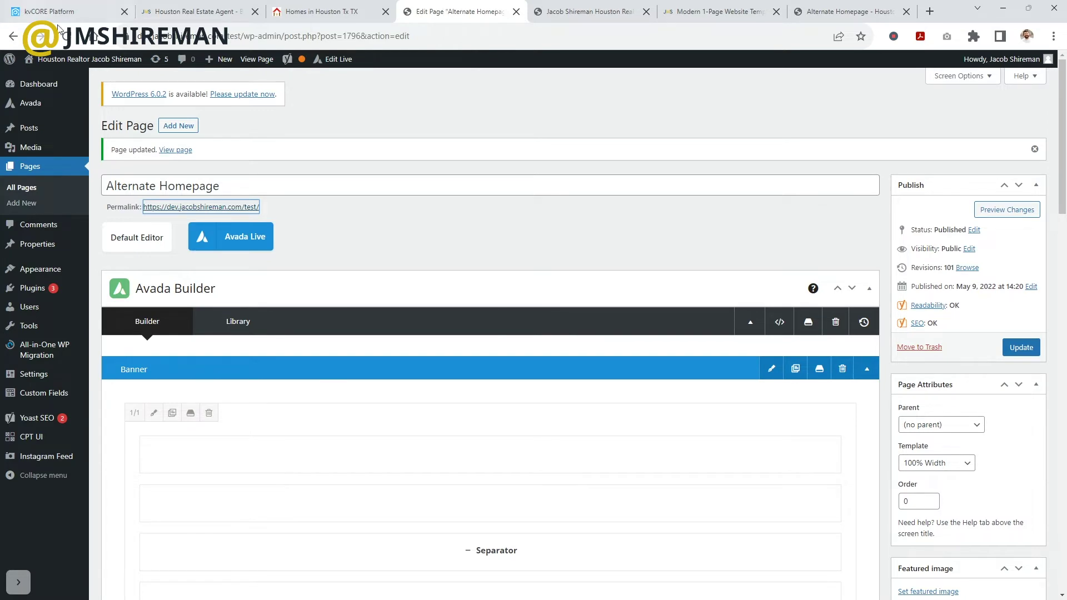
Replace the Banner's empty element with a new Text Block.
left_click(447, 240)
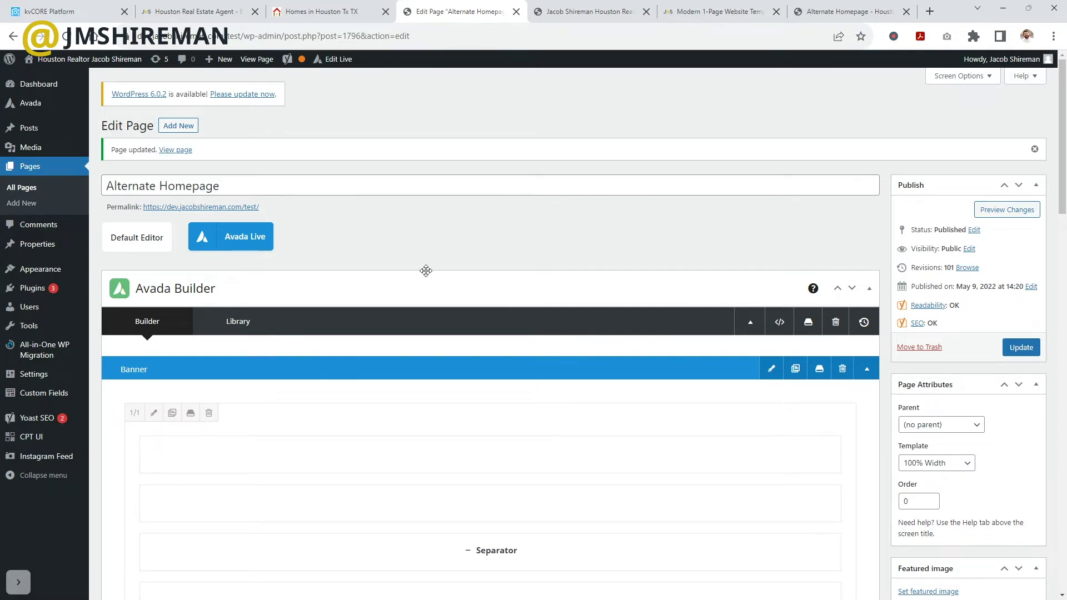
scroll(425, 266, "down", 2)
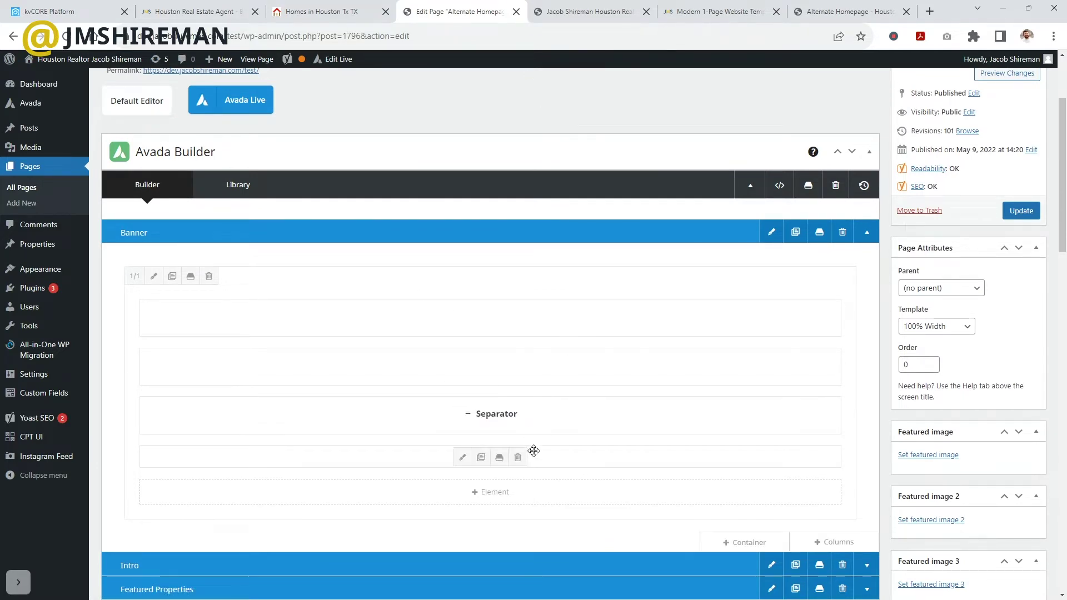
left_click(518, 457)
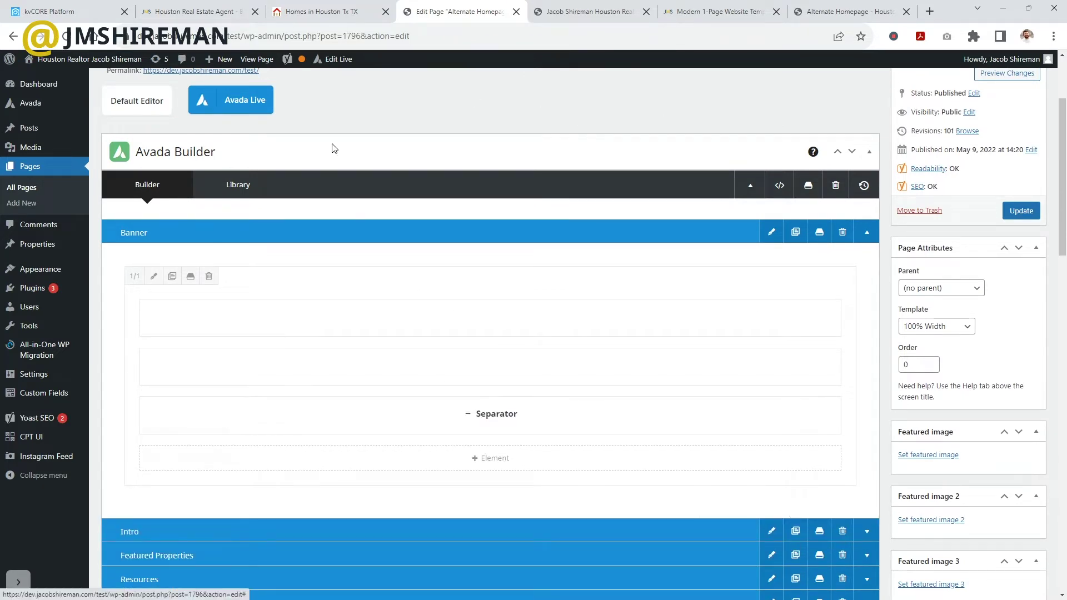
left_click(495, 458)
scroll(408, 266, "down", 10)
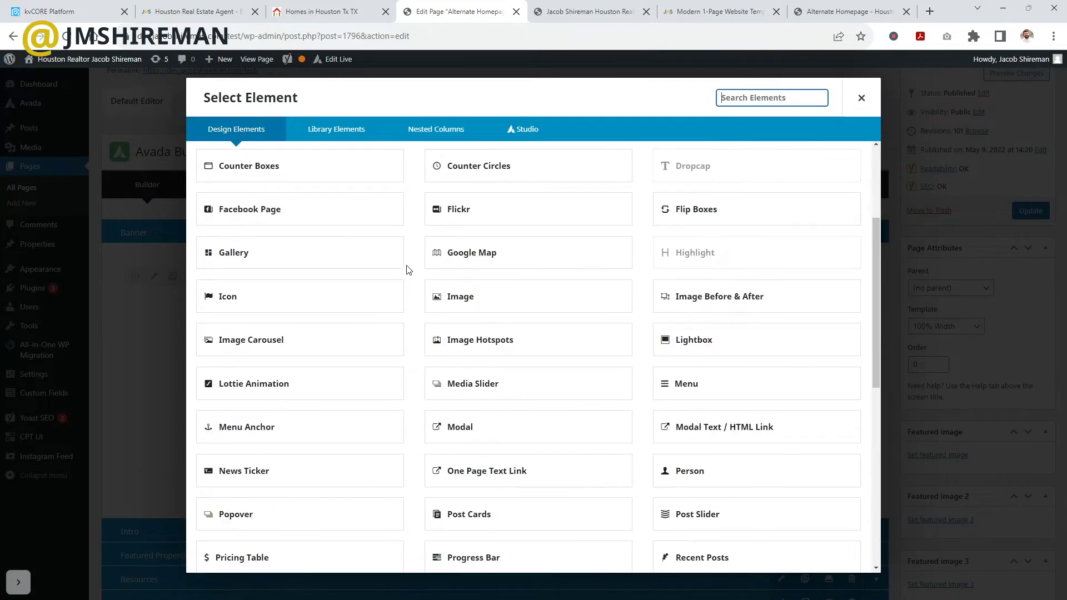
scroll(406, 269, "down", 1)
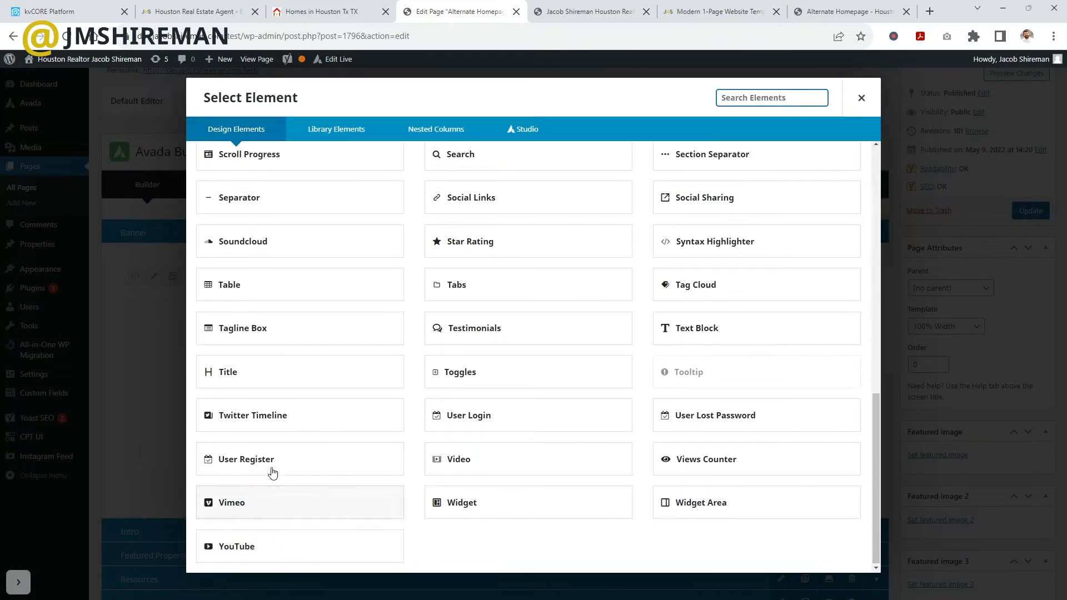
left_click(711, 336)
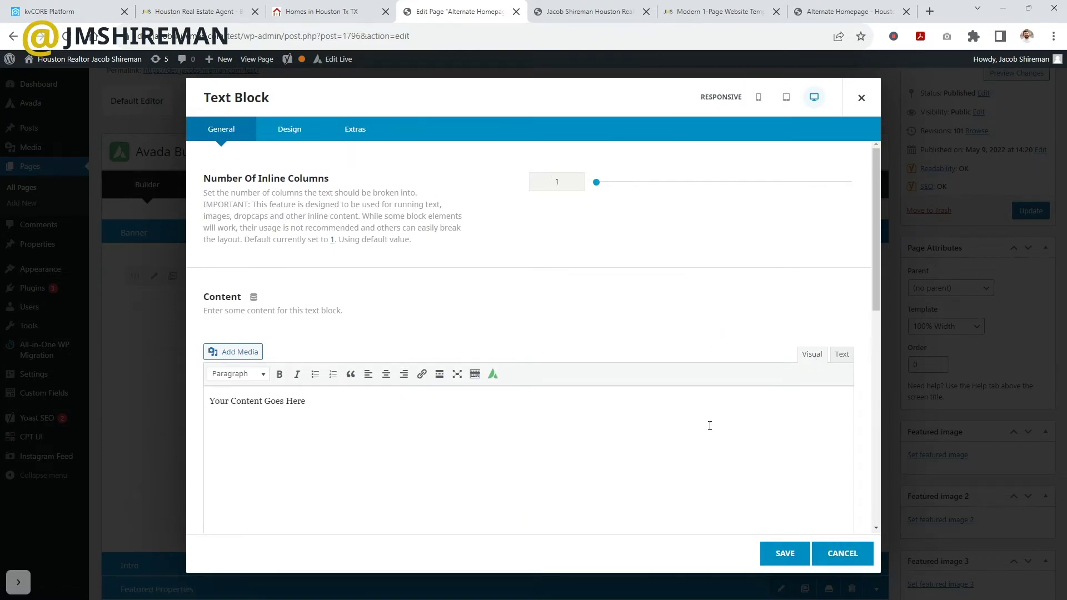
Paste the kvCORE wide.php iframe code as clean, unescaped HTML and save the Text Block.
key("ctrl+a")
key("BackSpace")
key("ctrl+v")
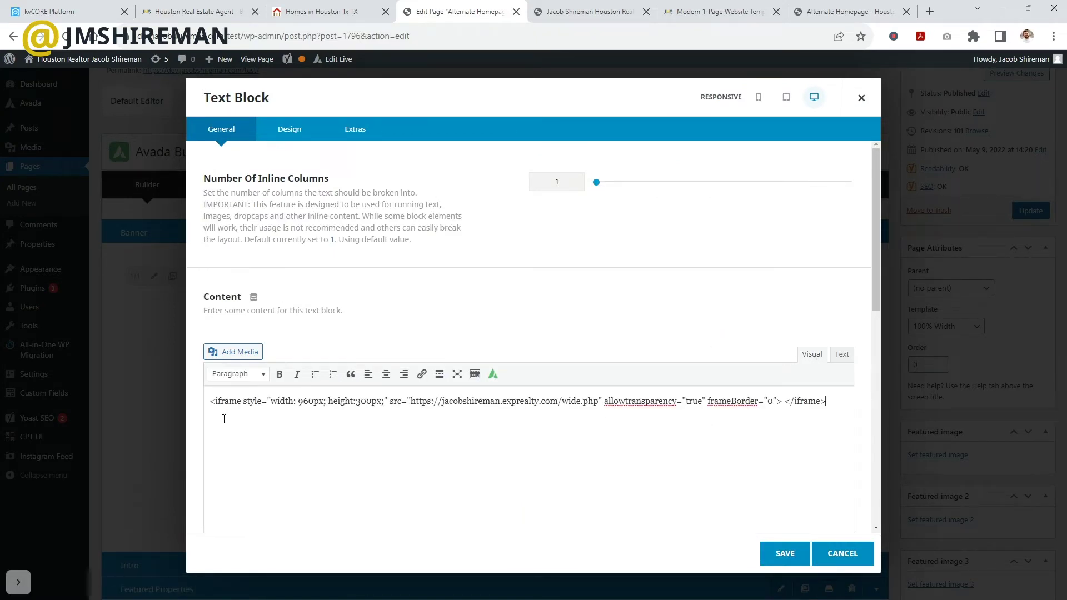
left_click(840, 356)
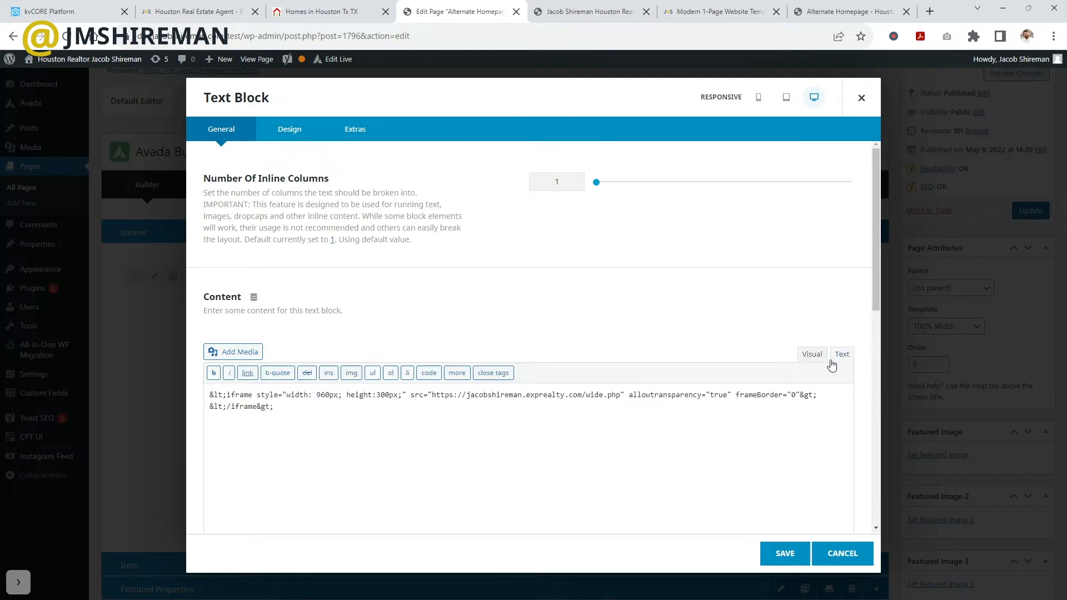
left_click_drag(210, 396, 226, 396)
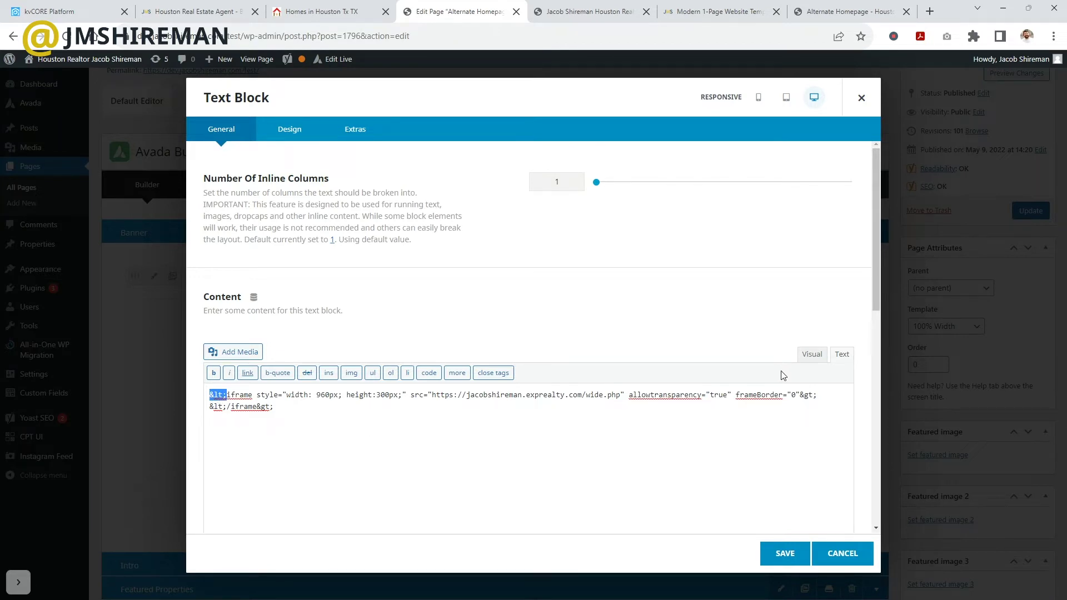
left_click(813, 354)
left_click(842, 354)
left_click_drag(381, 417, 136, 389)
key("ctrl+v")
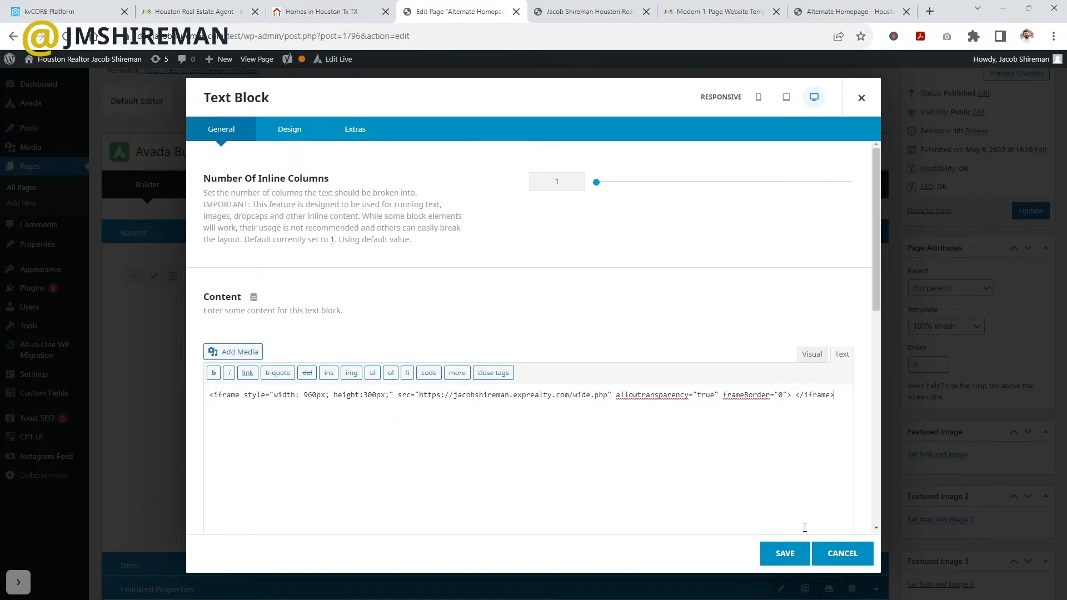
left_click(796, 551)
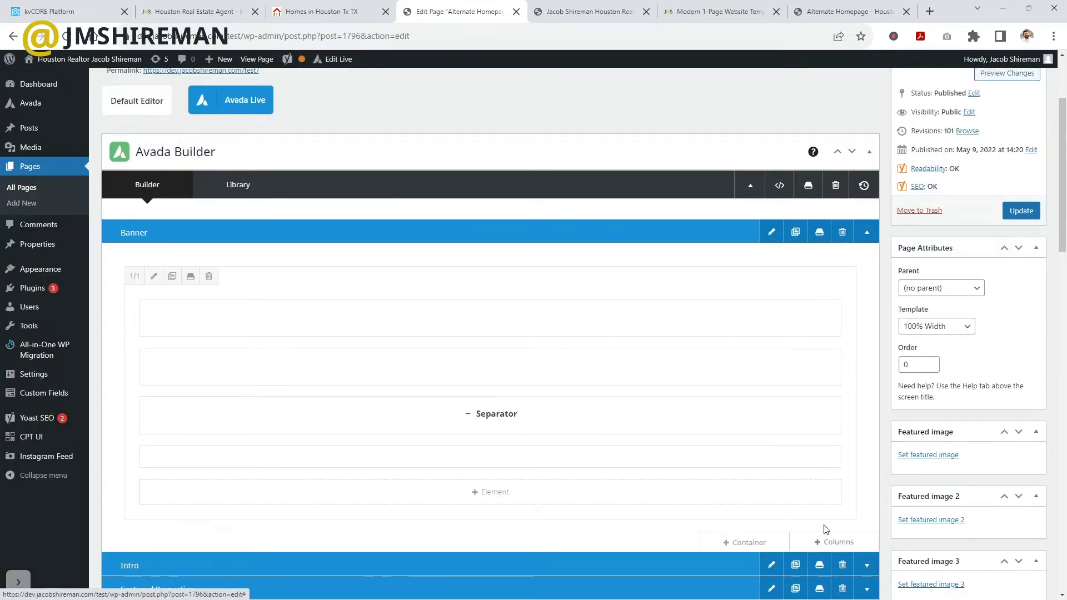
Update the page, check the quick-search embed on the live homepage, then return to the editor's Banner.
left_click(1022, 211)
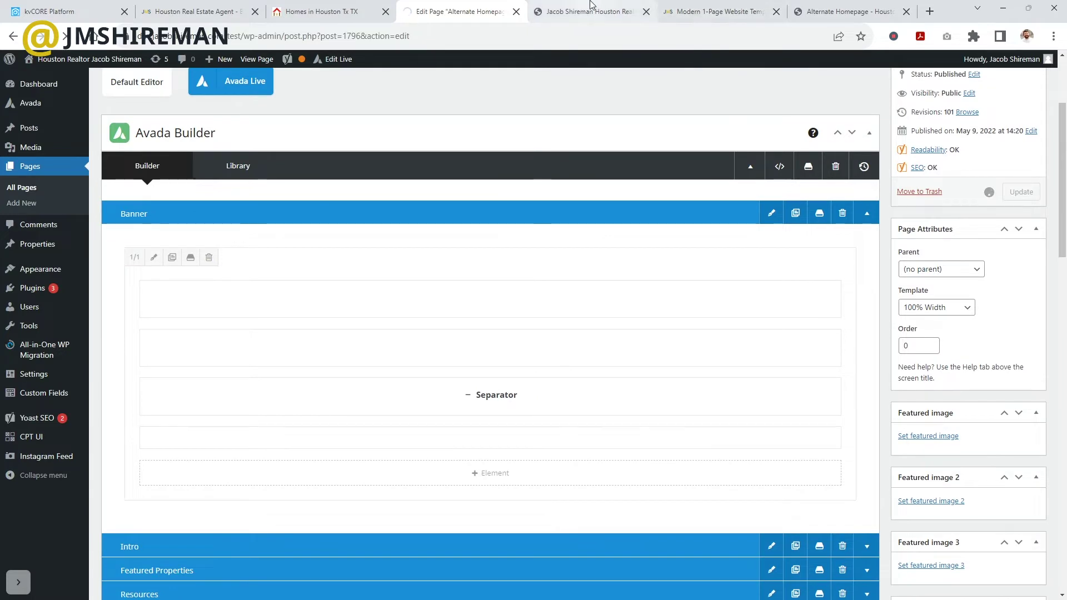
left_click(591, 10)
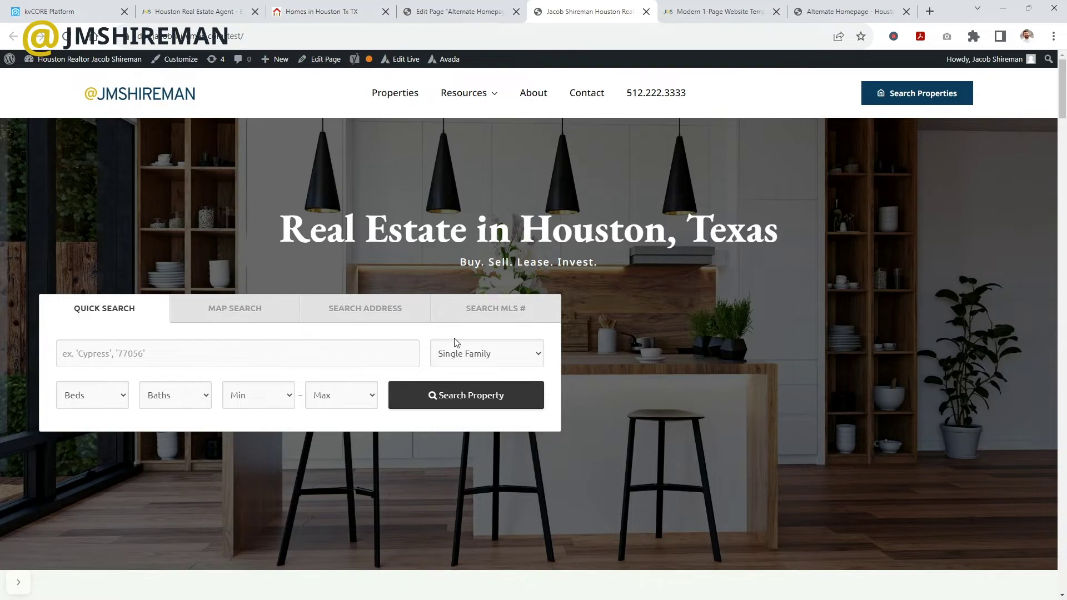
scroll(542, 347, "down", 8)
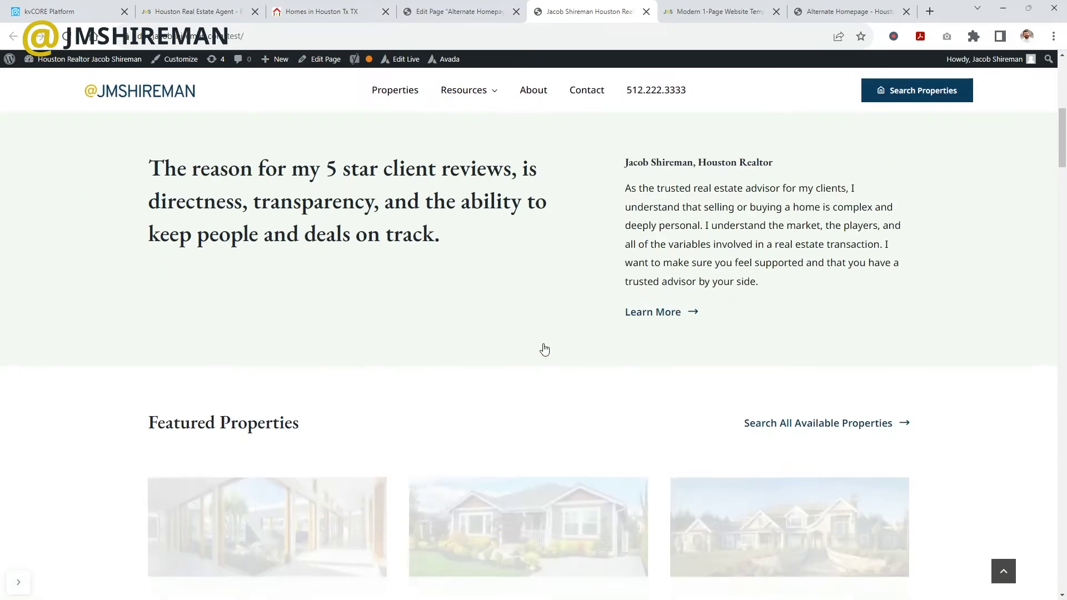
scroll(545, 349, "down", 13)
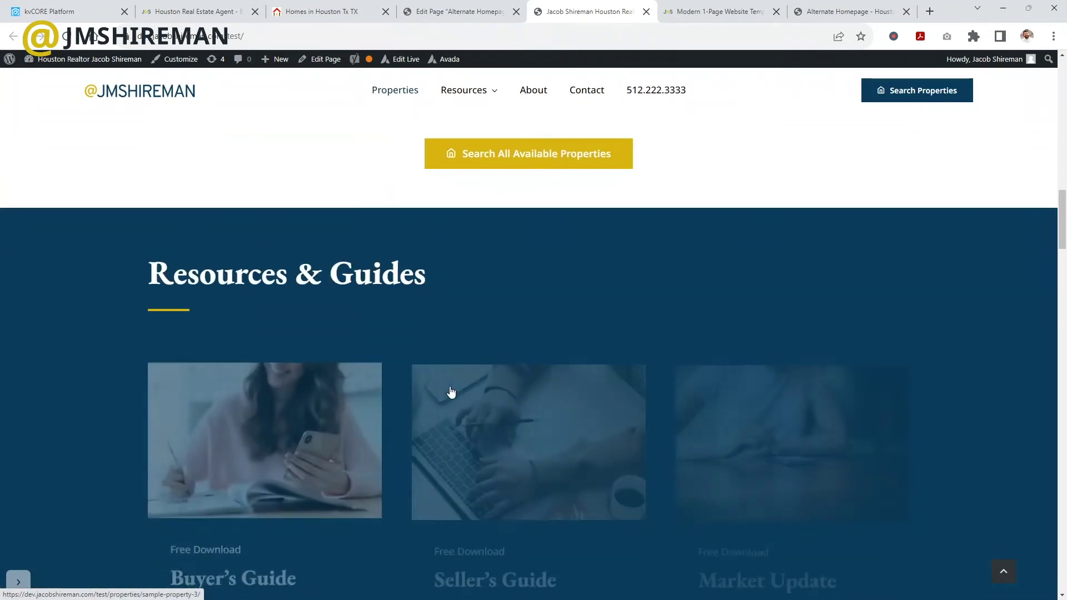
key("Home")
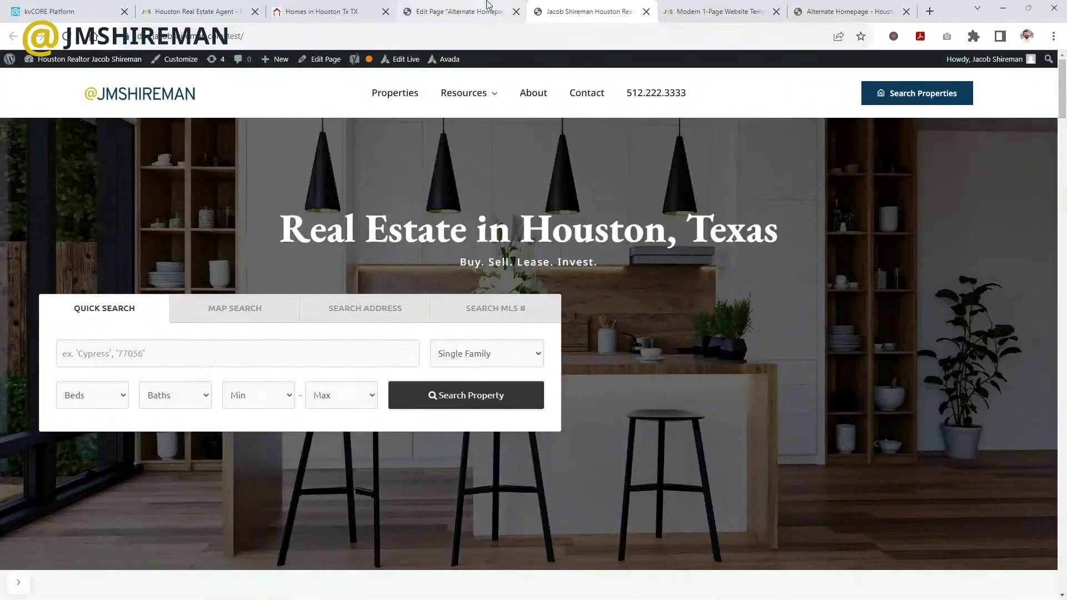
left_click(487, 7)
scroll(555, 392, "down", 4)
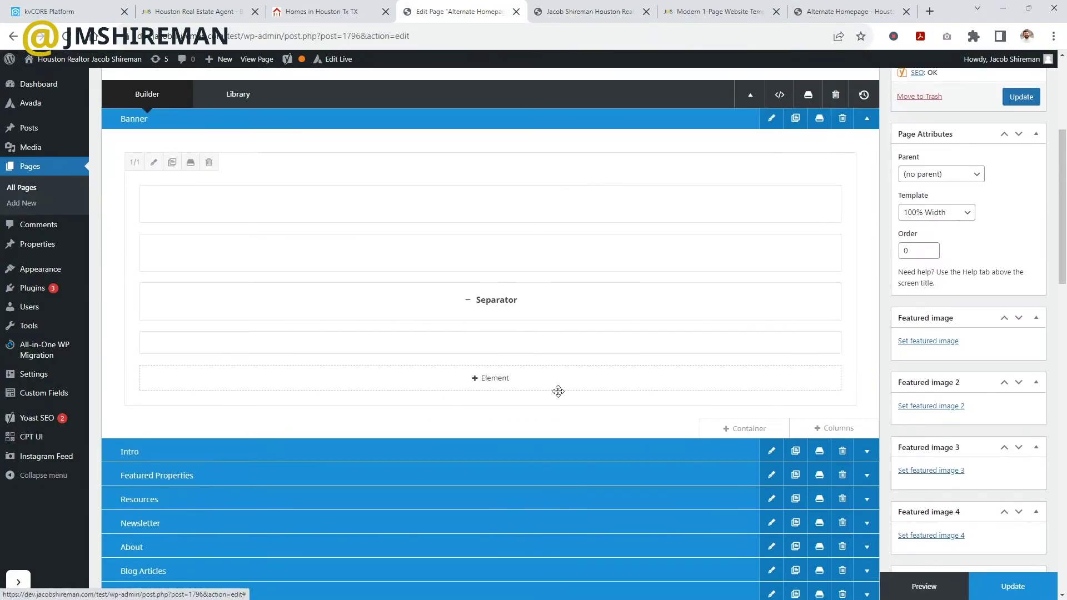
Center-align the banner's quick-search Text Block, save it and update the page.
left_click(468, 345)
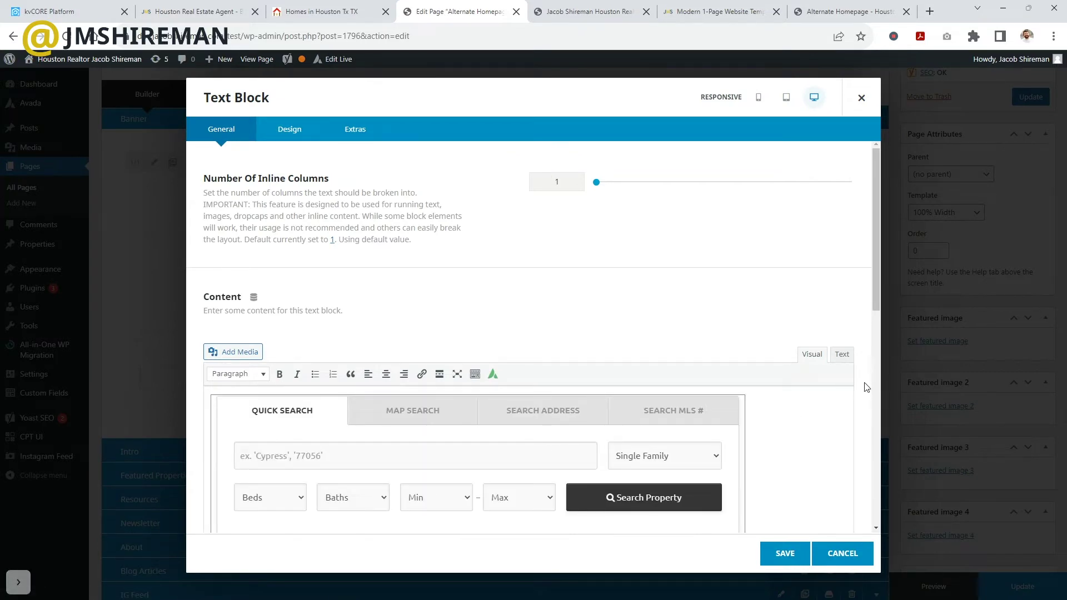
left_click(386, 374)
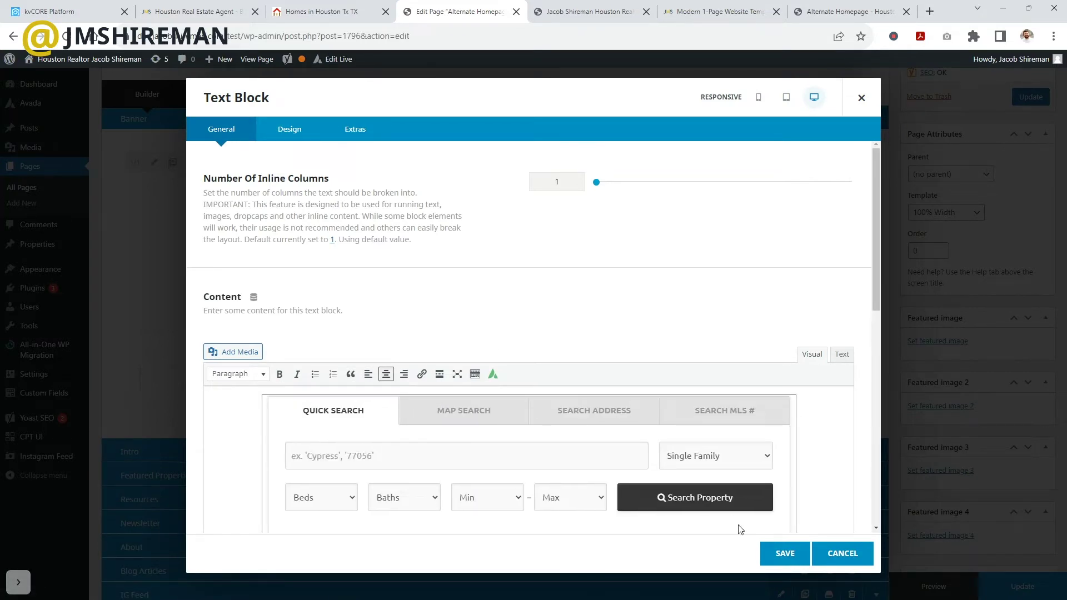
left_click(783, 556)
left_click(1023, 587)
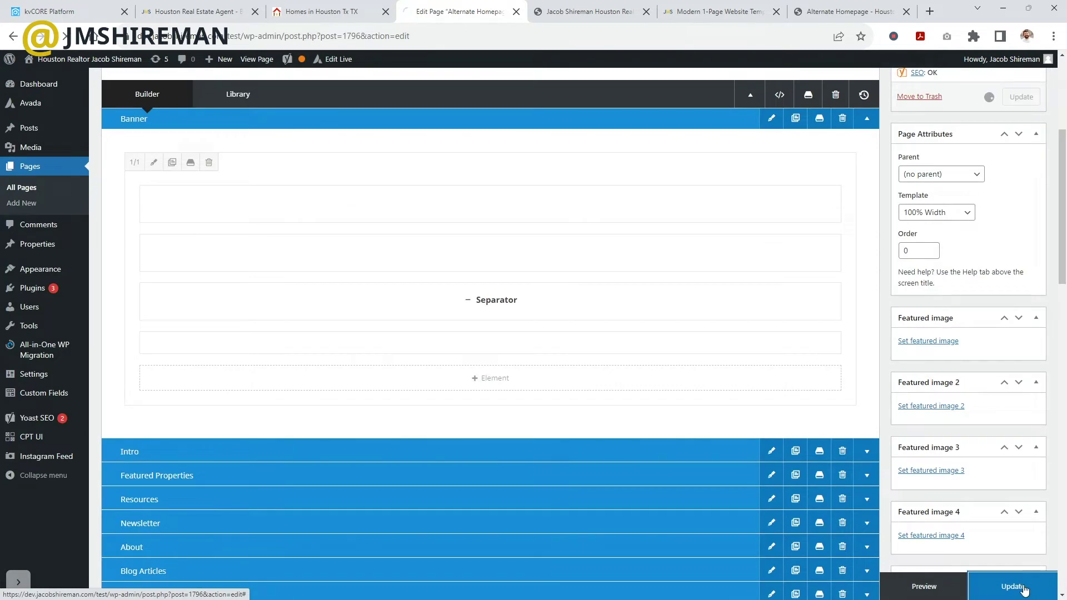
Reload the live homepage to see the centred Quick, Map, Address and MLS # search form.
key("ctrl+Tab")
left_click(64, 37)
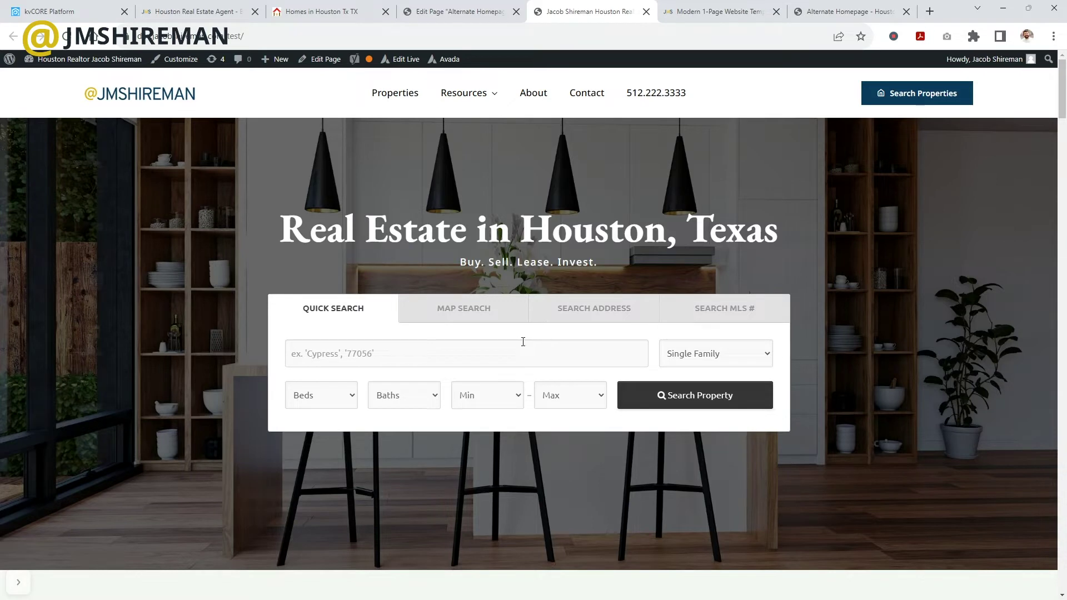
scroll(517, 336, "down", 3)
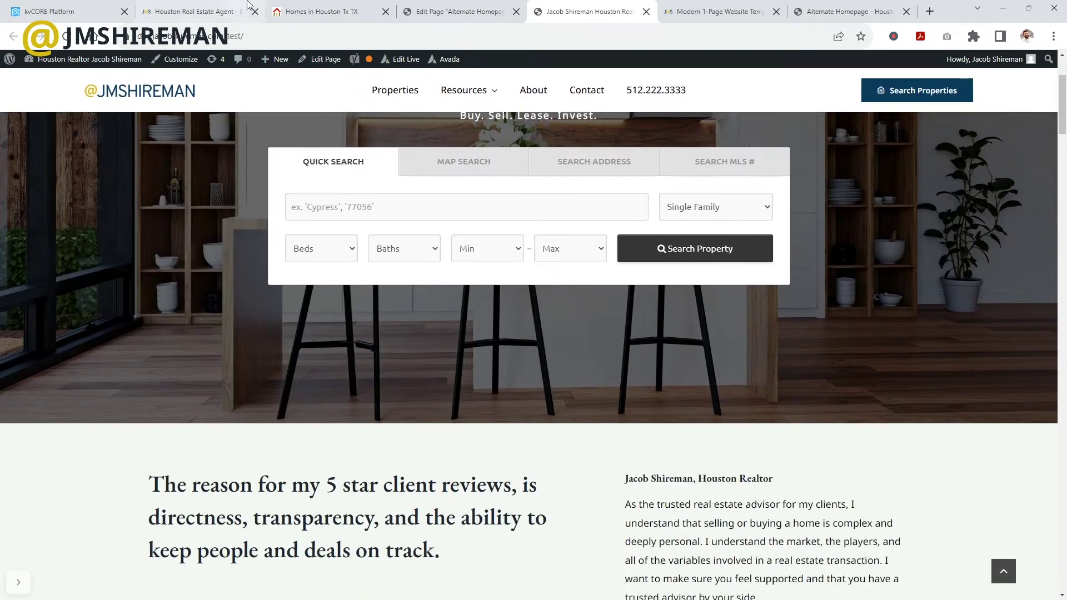
scroll(393, 234, "up", 3)
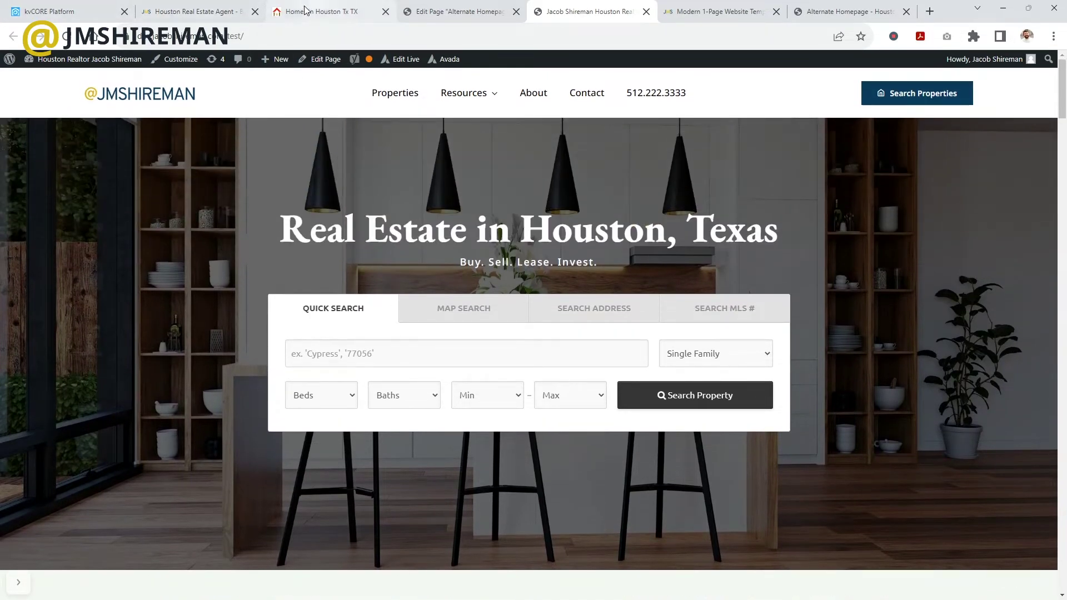
Copy the Seller Valuation iframe embed code from kvCORE's Website Embeds page.
left_click(53, 7)
left_click(183, 401)
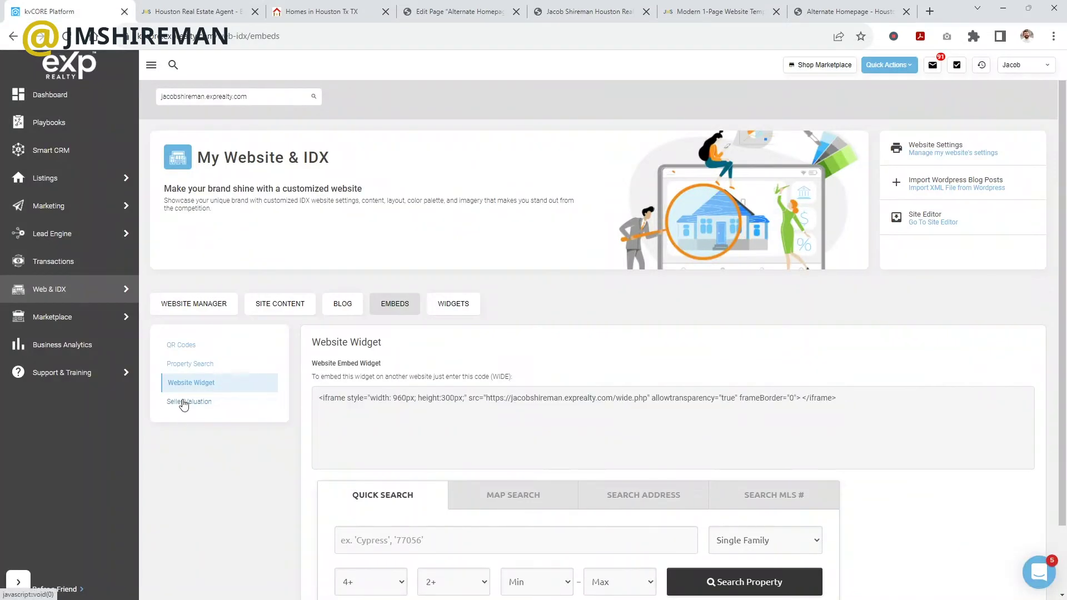
left_click_drag(893, 414, 288, 402)
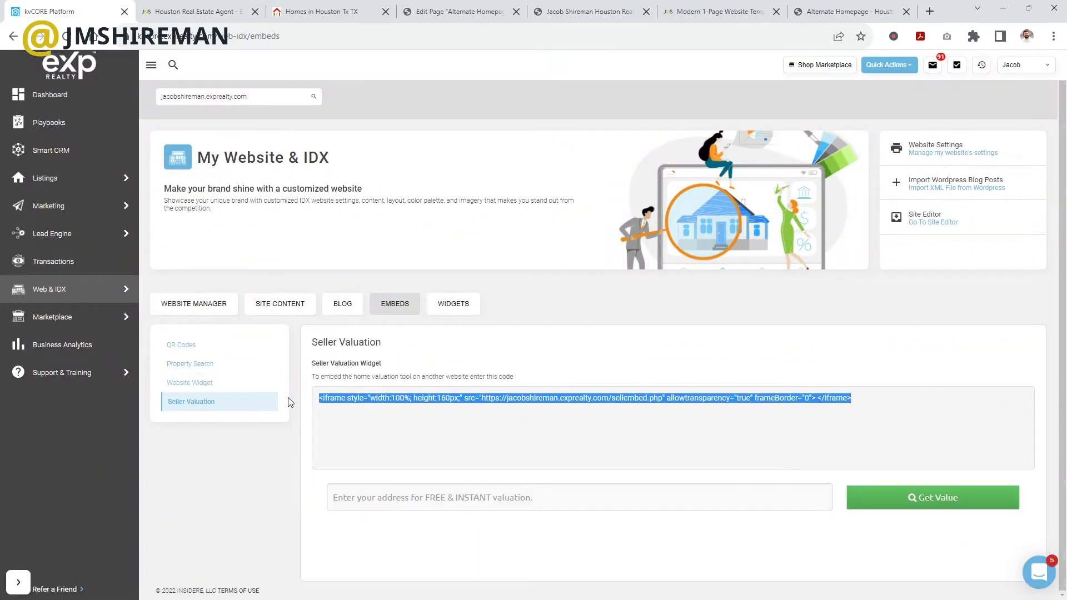
Back in the Alternate Homepage builder, open the banner's Text Block for editing.
left_click(456, 11)
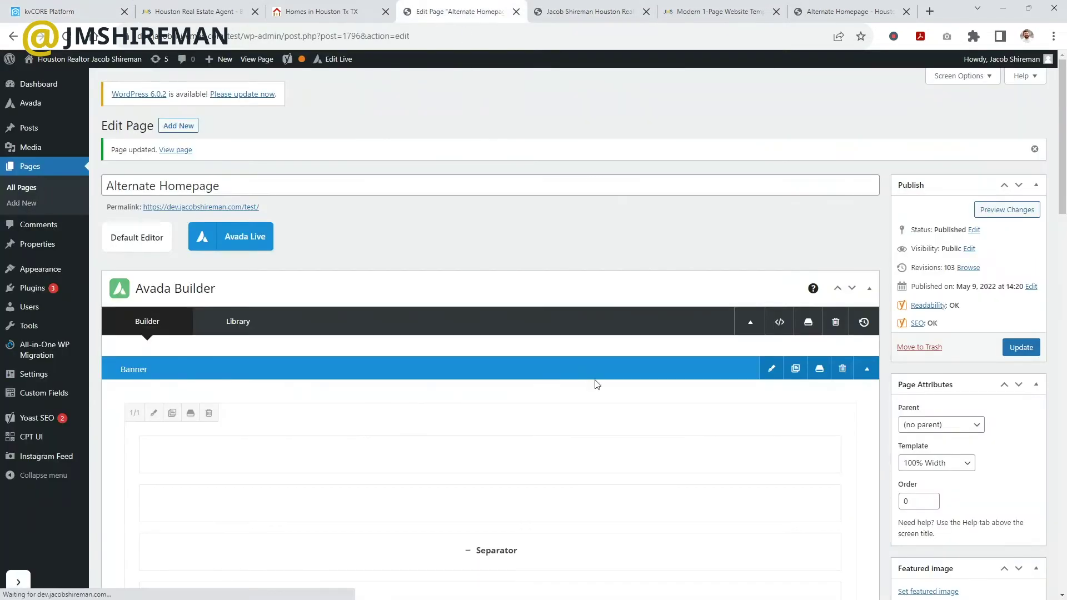
scroll(594, 373, "down", 2)
left_click(608, 9)
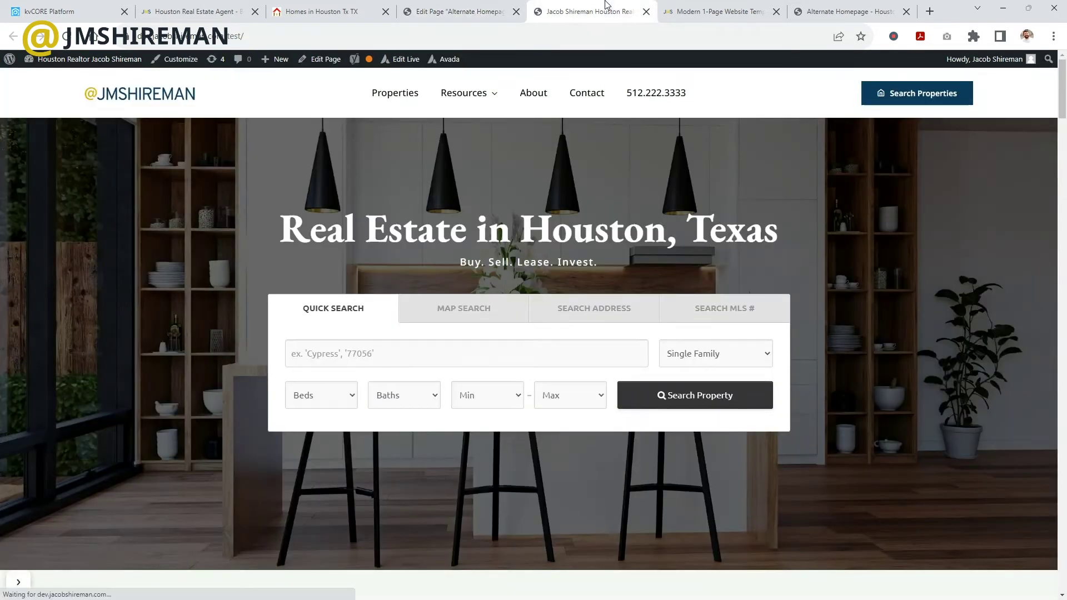
scroll(631, 305, "down", 3)
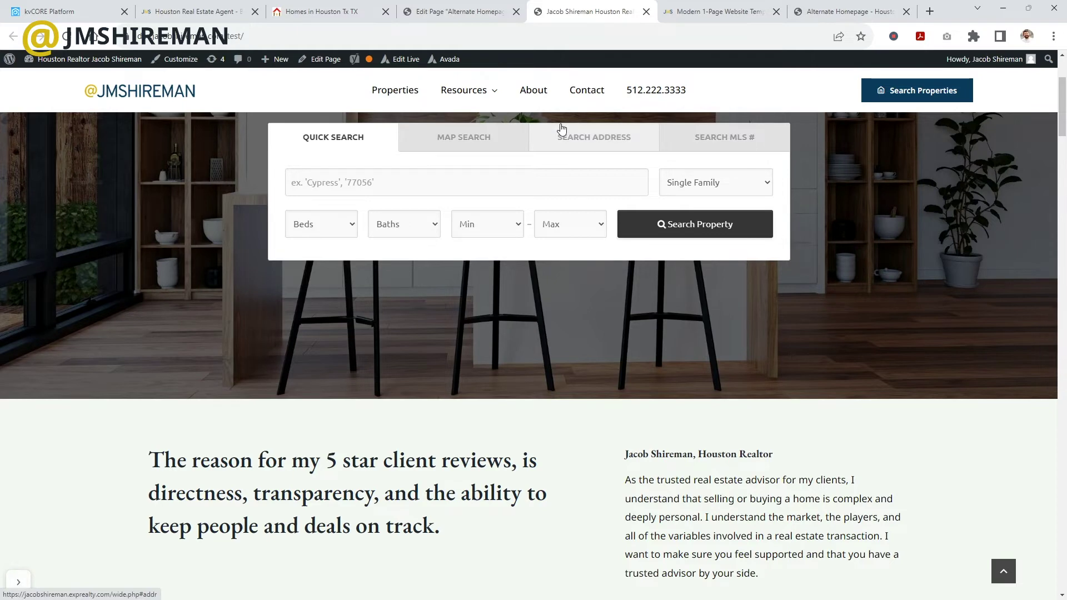
key("ctrl+shift+Tab")
mouse_move(552, 410)
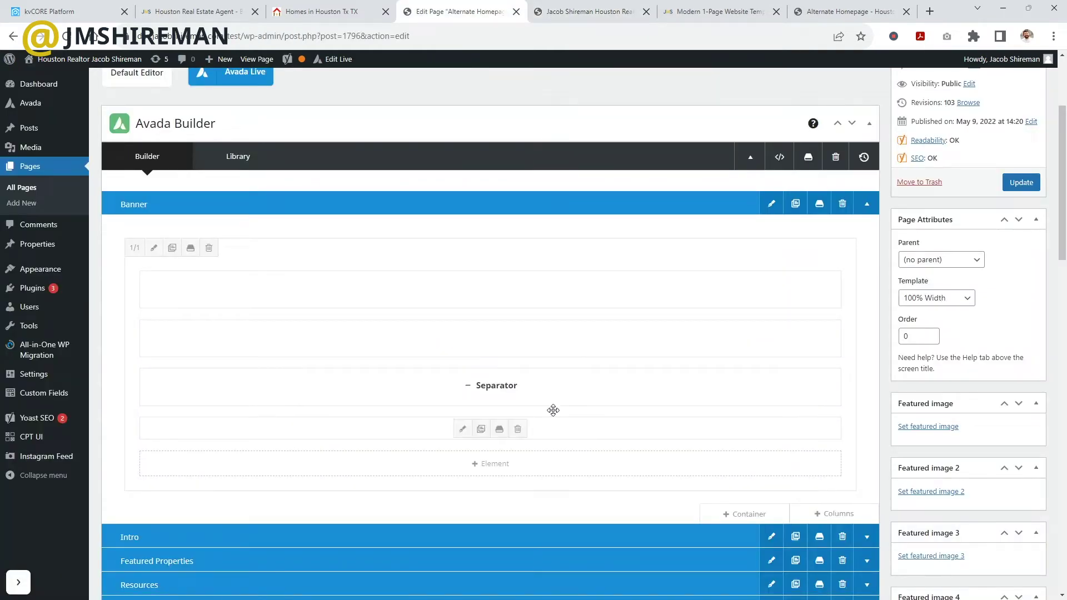
left_click(463, 430)
Swap the banner's code for the Seller Valuation iframe, update, and reload the live Get Value form.
left_click(842, 354)
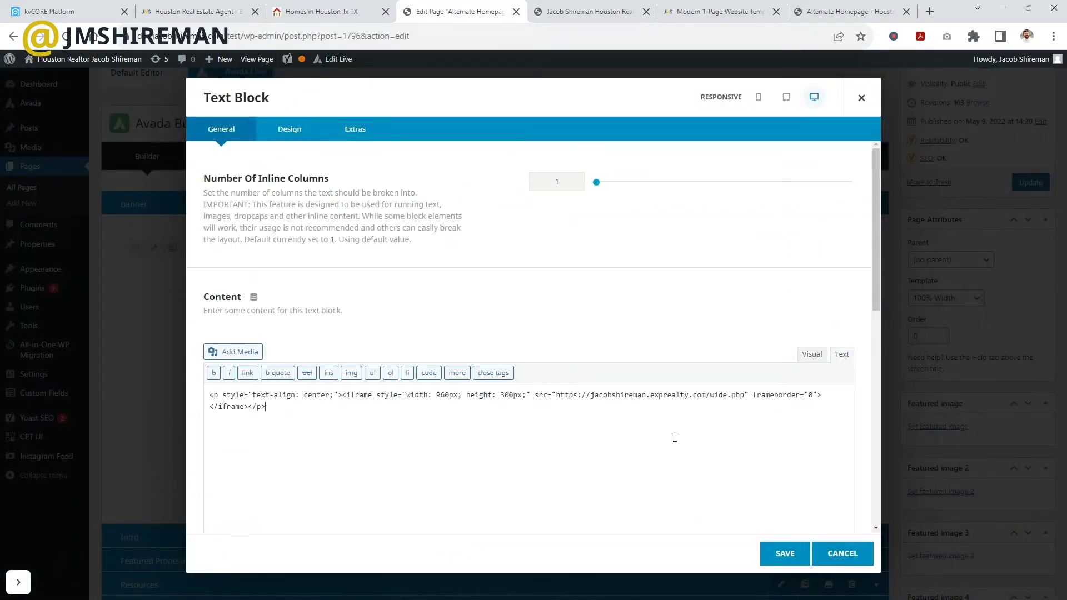
key("ctrl+a")
type("<iframe style=\"width:100%; height:160px;\" src=\"https://jacobshireman.exprealty.com/sellembed.php\" allowtransparency=\"true\" frameBorder=\"0\"> </iframe>")
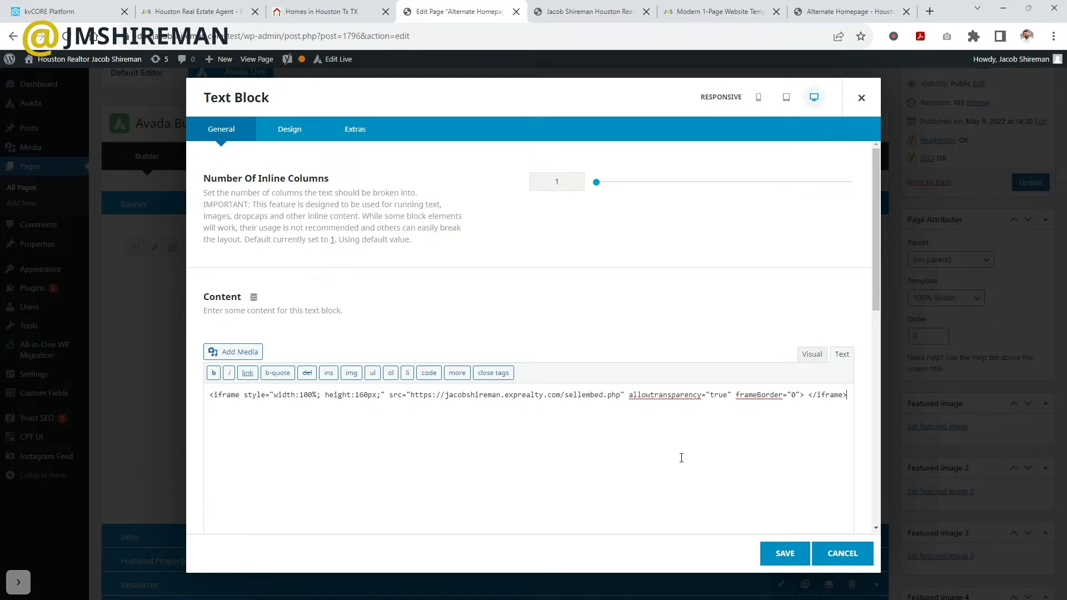
left_click(1015, 266)
left_click(1022, 182)
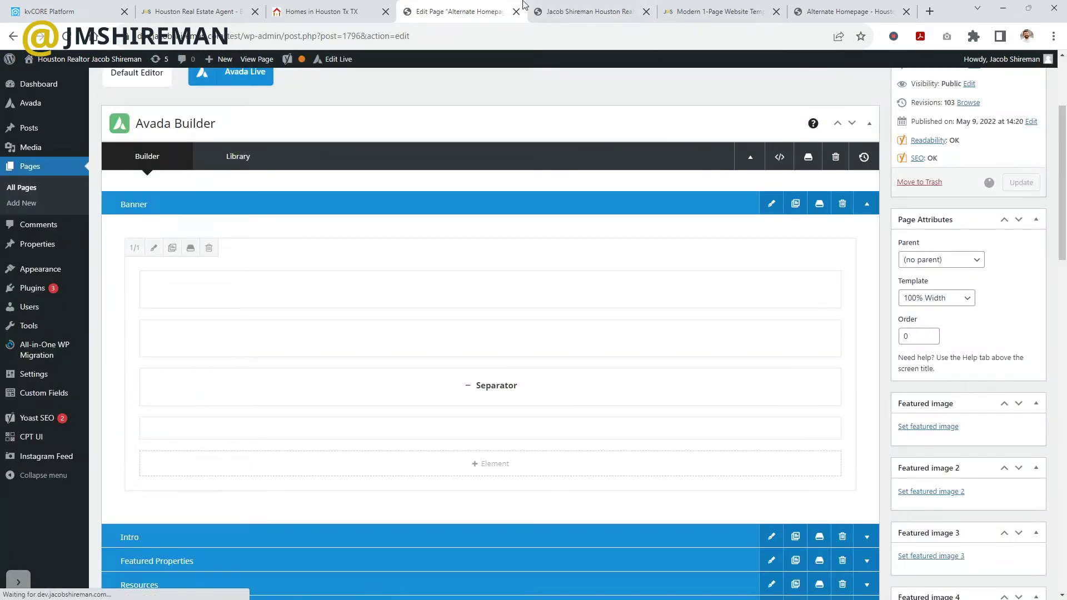
left_click(550, 11)
left_click(72, 39)
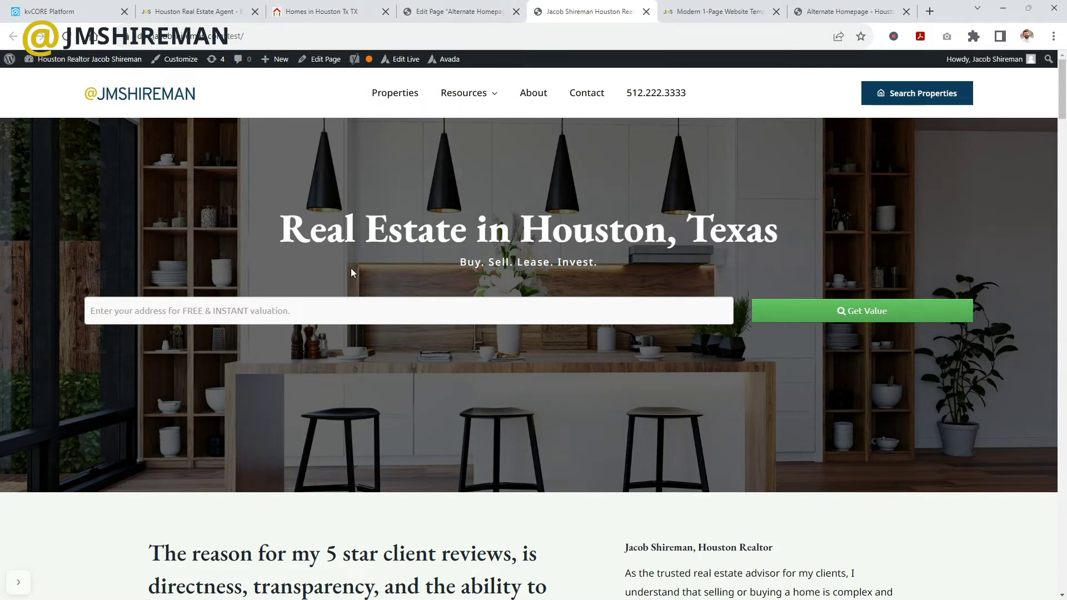
Open the kvCORE Marketplace from the sidebar.
left_click(217, 9)
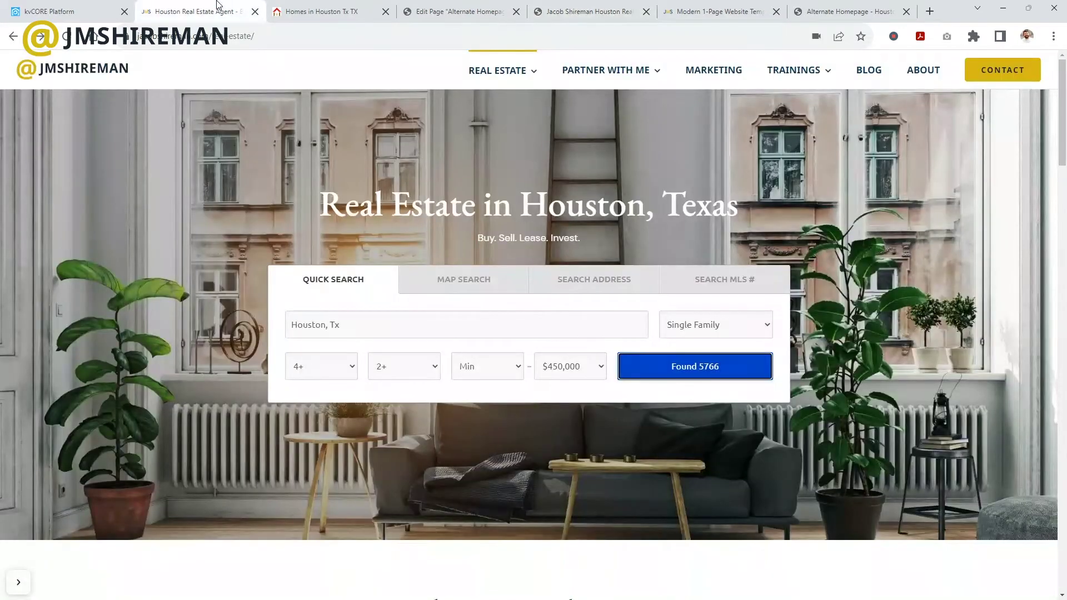
left_click(39, 8)
mouse_move(77, 317)
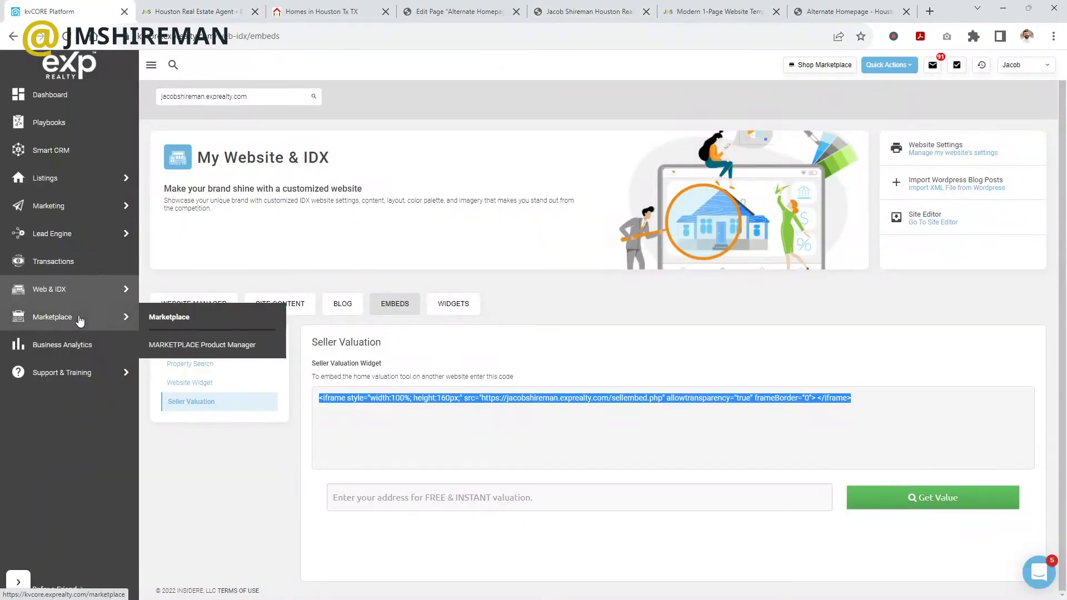
left_click(168, 326)
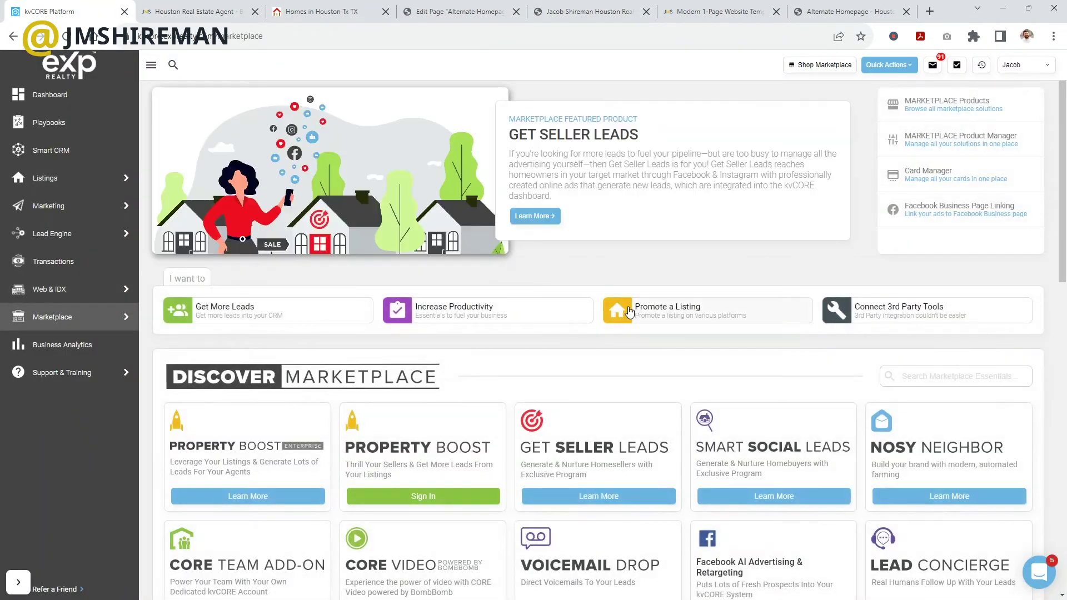
View the Wordpress Plugin Token details, then return to the Houston Real Estate Agent page.
scroll(622, 303, "down", 10)
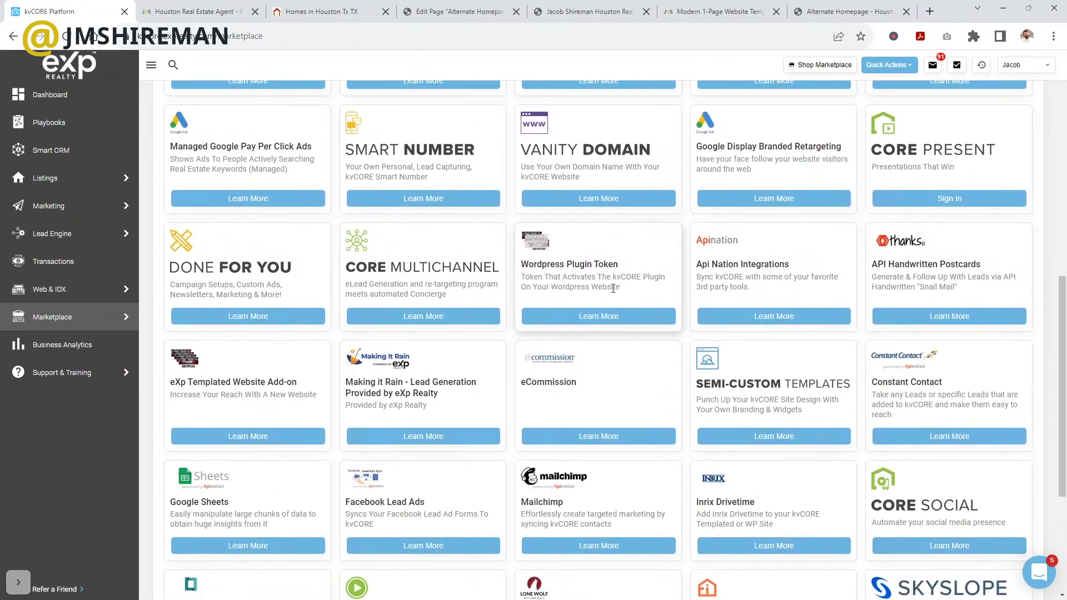
scroll(614, 265, "down", 1)
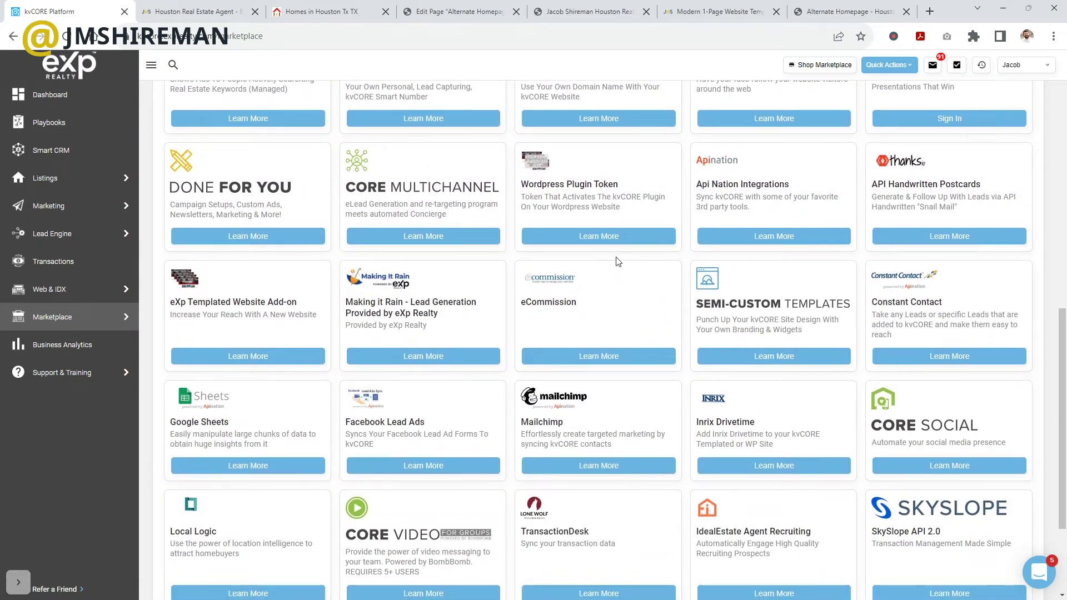
mouse_move(84, 315)
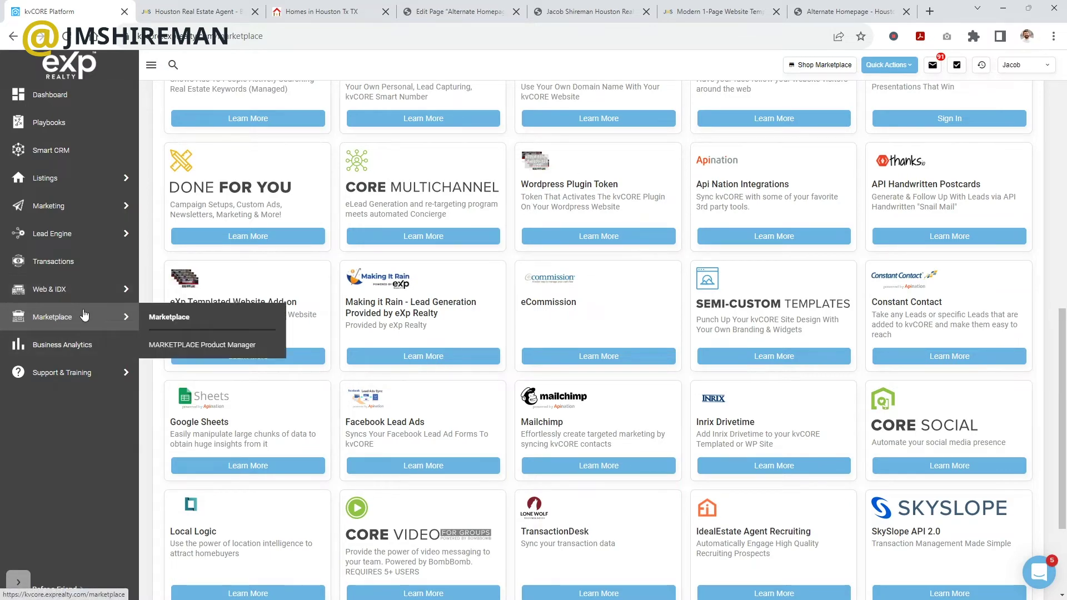
left_click(556, 236)
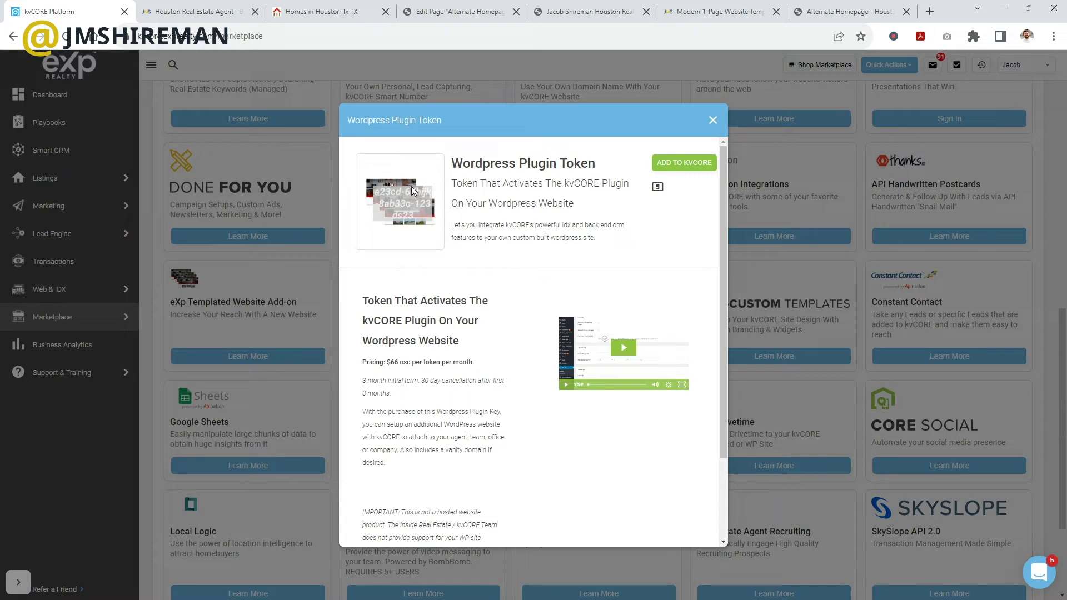
left_click(217, 10)
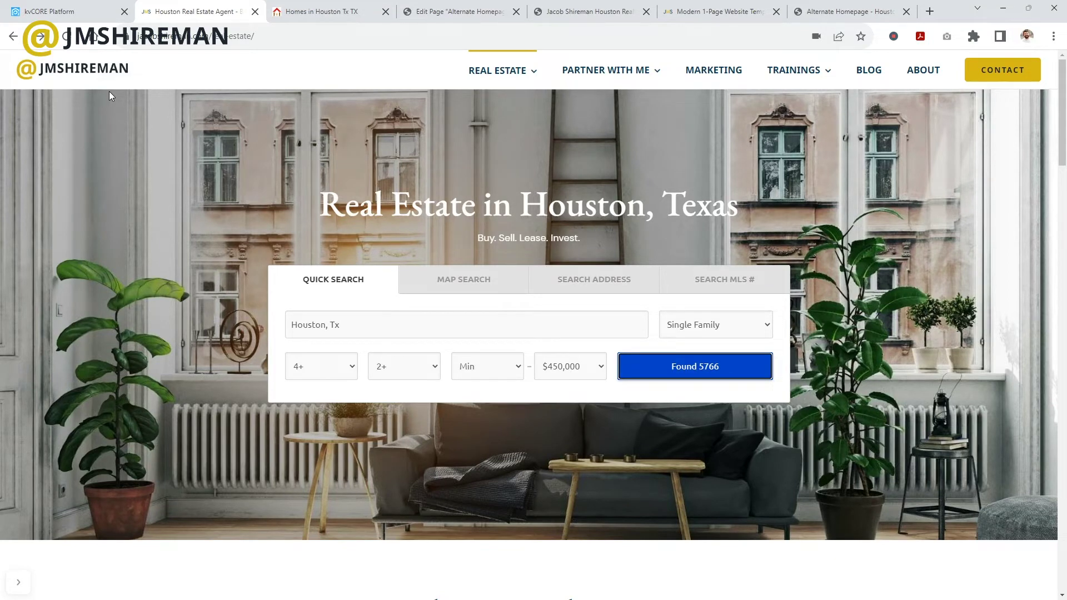
Show the Modern 1-Page Website Template sales page and its Alternate Homepage demo with kitchen hero.
left_click(724, 12)
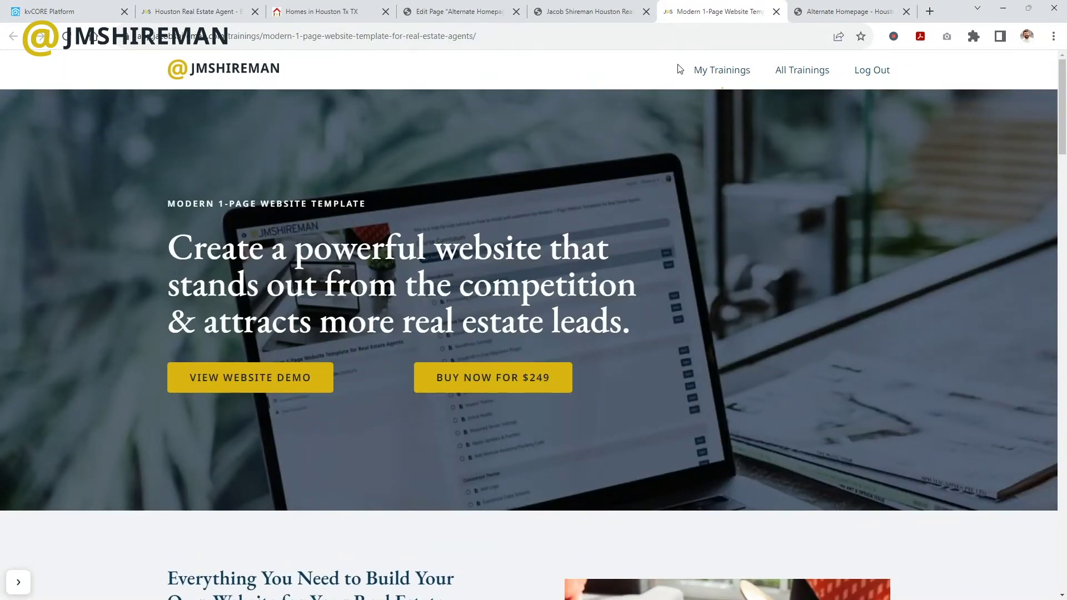
left_click(174, 6)
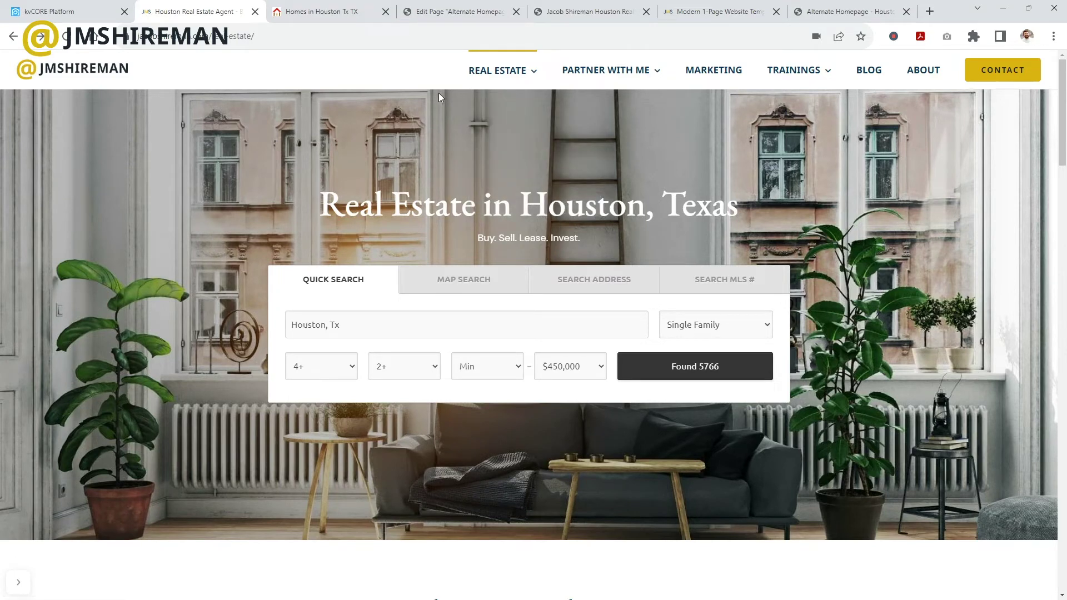
left_click(849, 11)
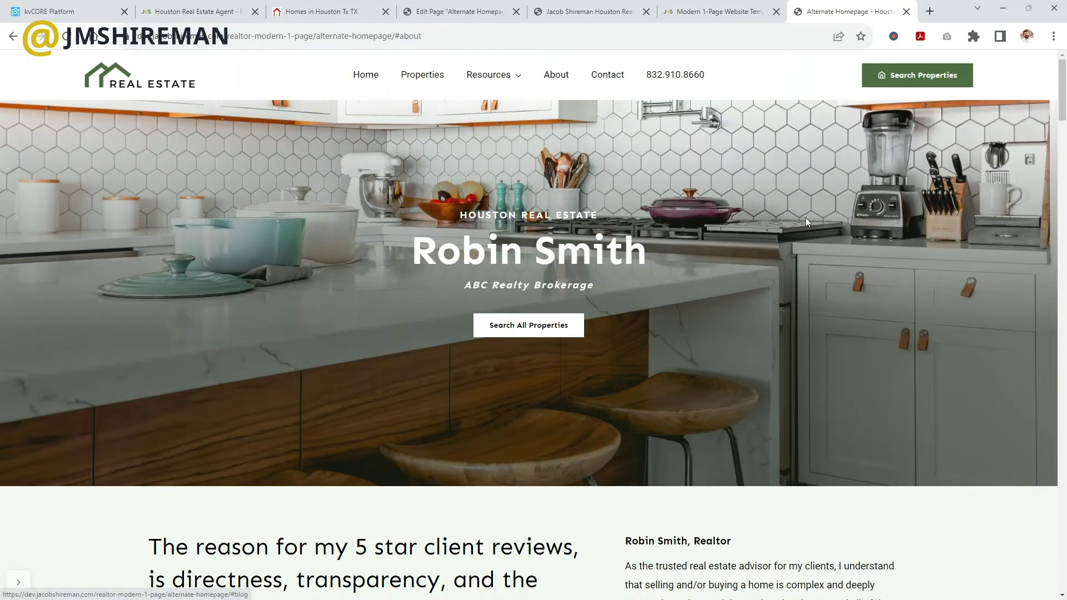
Jump through the demo's Featured Properties, Resources & Guides, About and Contact sections.
scroll(806, 217, "down", 3)
scroll(804, 216, "down", 4)
scroll(804, 216, "up", 7)
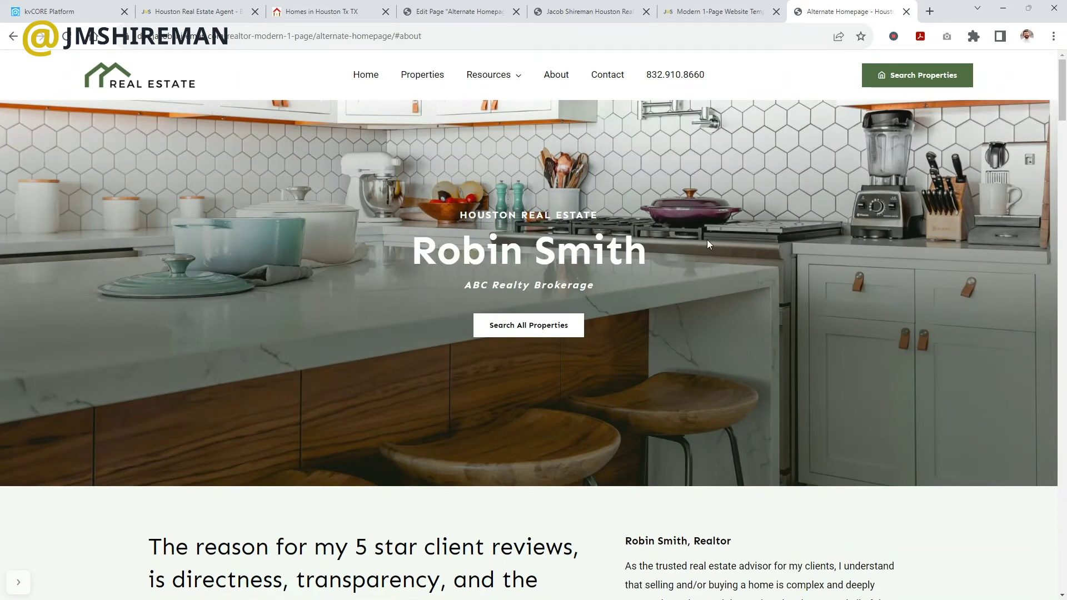
scroll(681, 262, "down", 2)
scroll(676, 248, "up", 2)
left_click(422, 75)
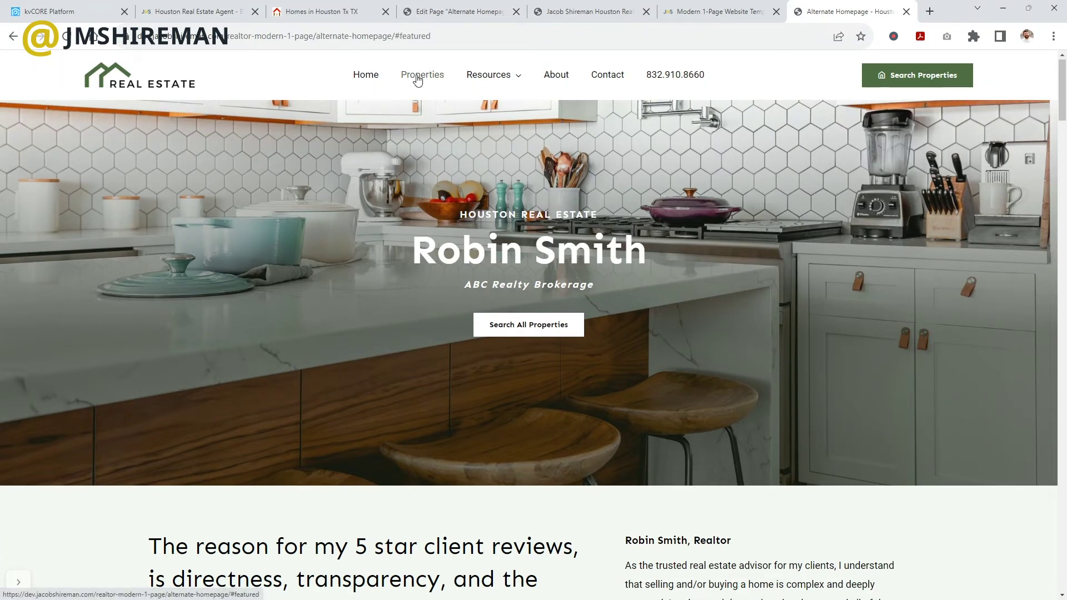
left_click(496, 76)
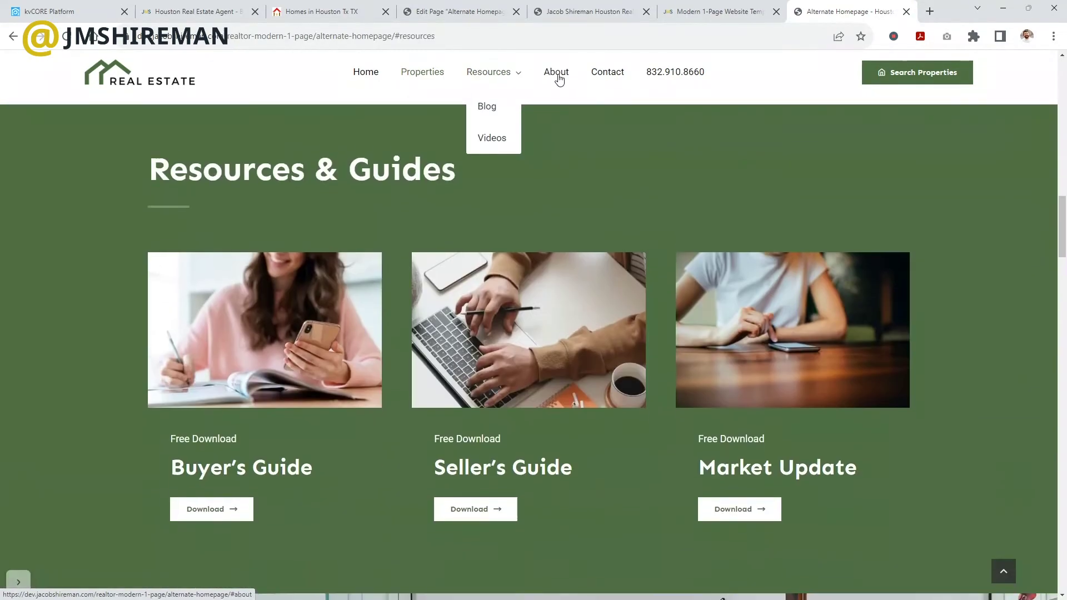
left_click(558, 76)
left_click(608, 74)
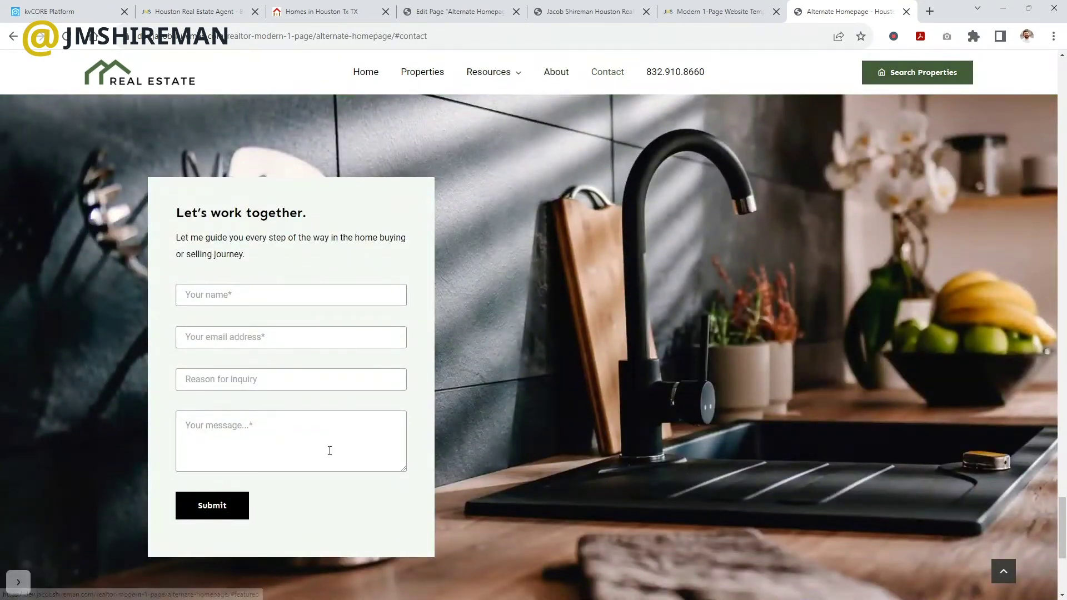
Browse the demo's properties, videos and Instagram, then return to the Houston Real Estate Agent page.
scroll(348, 273, "down", 3)
scroll(347, 273, "down", 3)
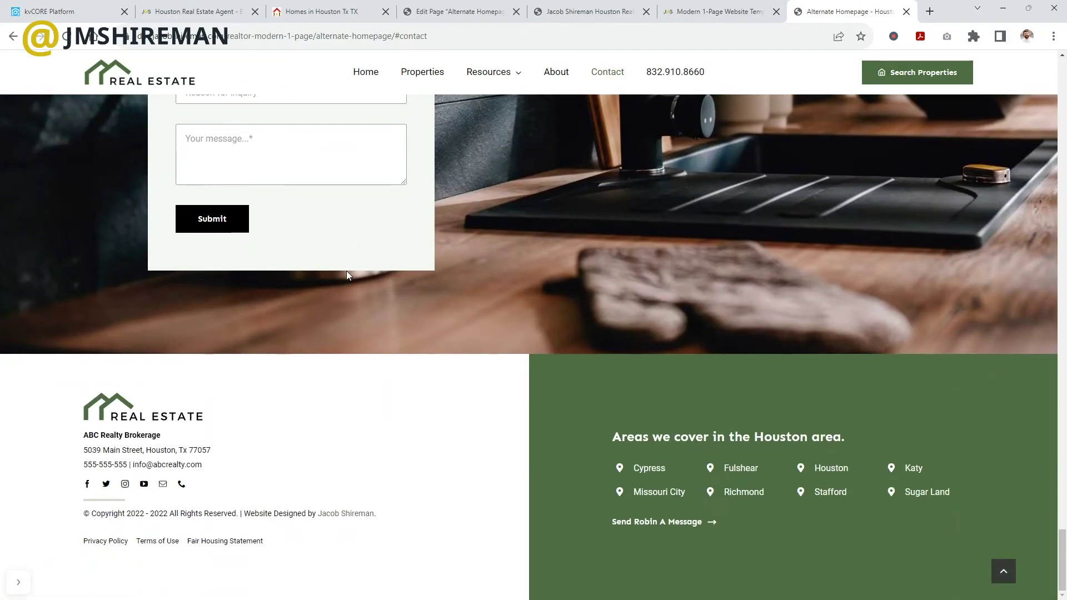
scroll(347, 273, "up", 3)
scroll(349, 272, "up", 3)
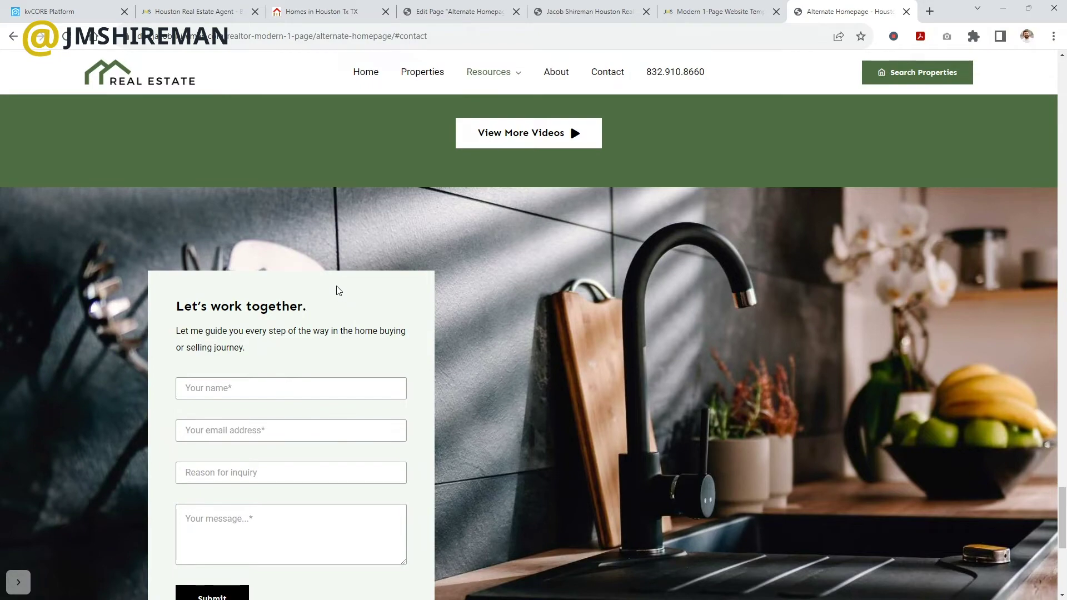
scroll(345, 296, "up", 6)
scroll(343, 341, "up", 10)
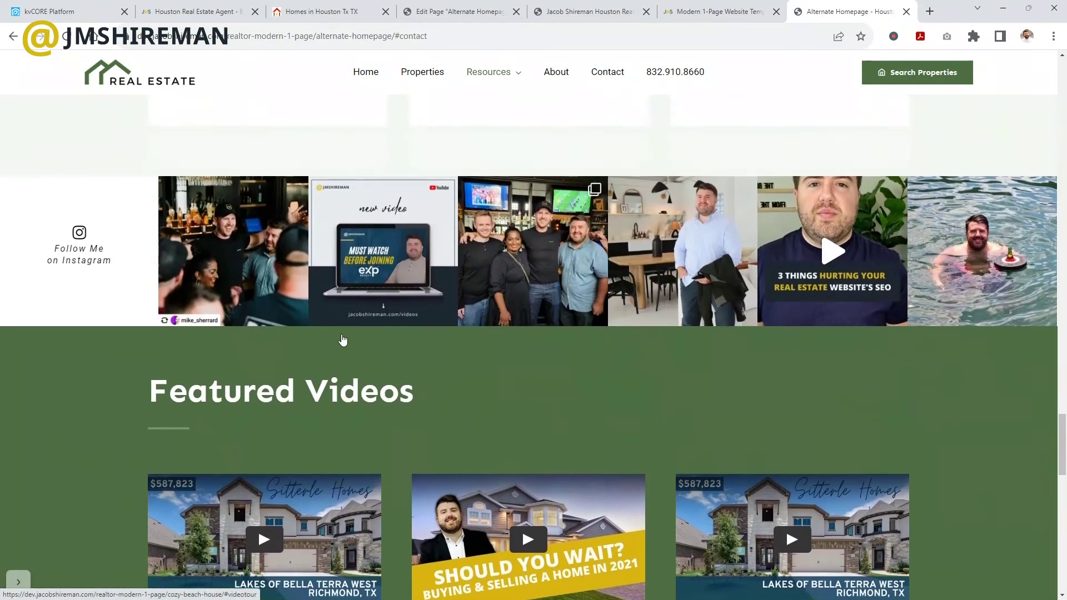
scroll(341, 333, "down", 9)
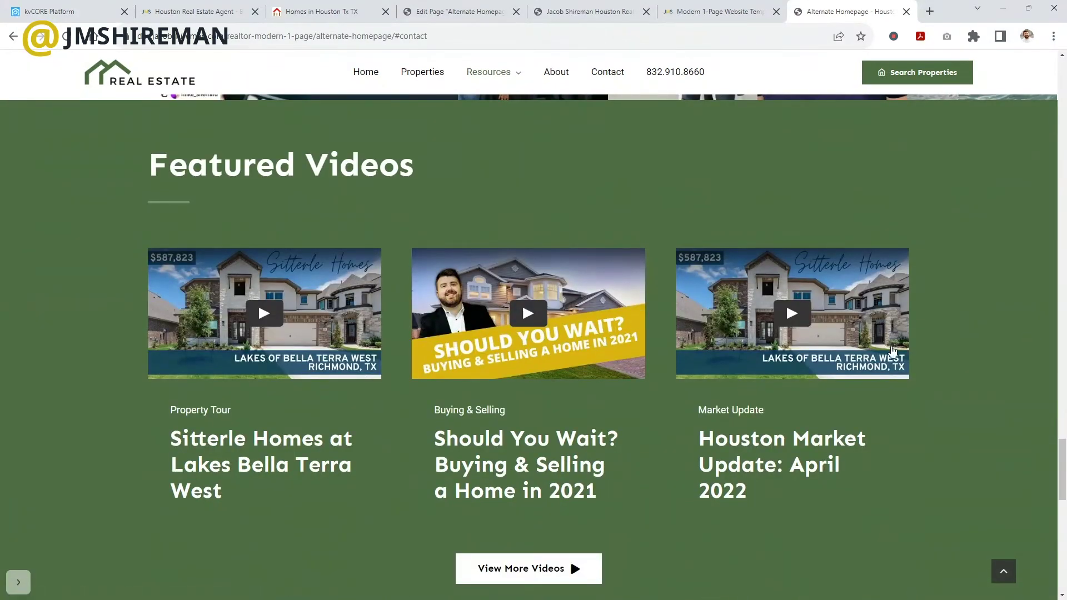
scroll(849, 341, "up", 6)
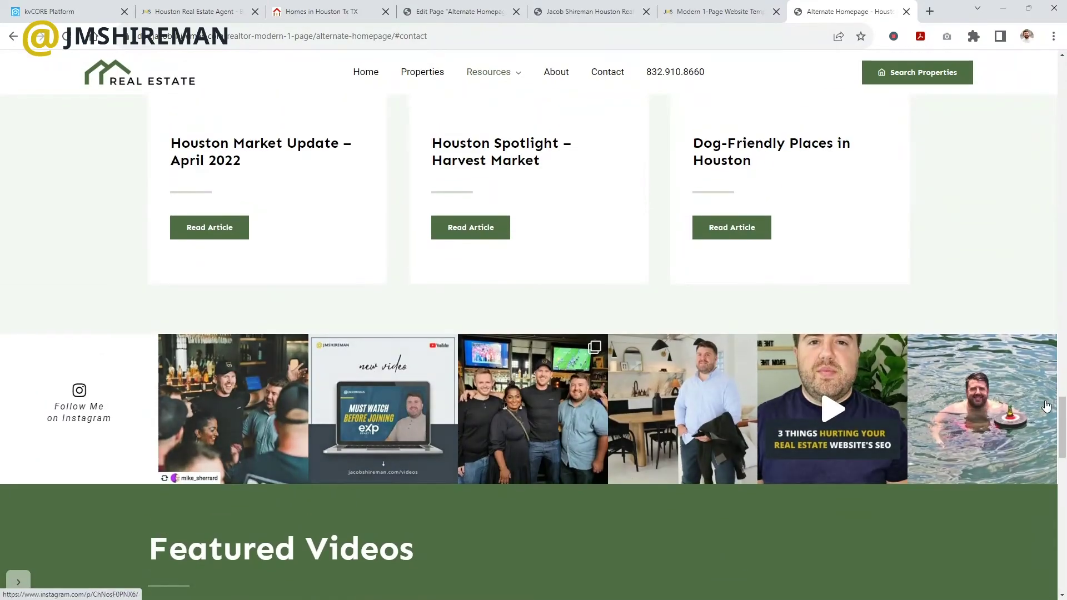
scroll(935, 396, "up", 11)
scroll(935, 395, "down", 20)
scroll(935, 395, "up", 20)
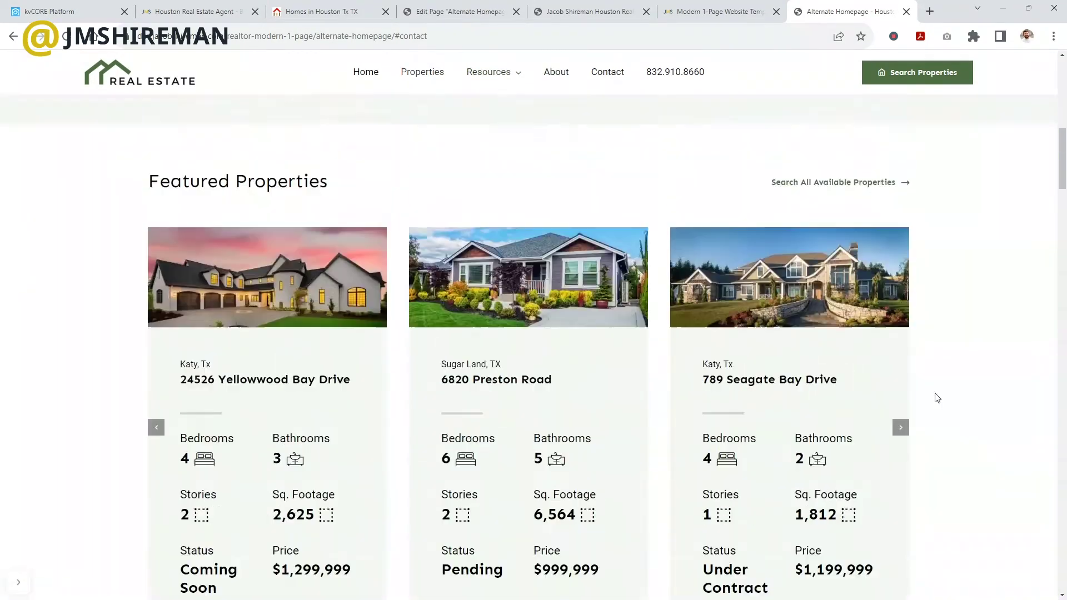
left_click(189, 11)
mouse_move(806, 73)
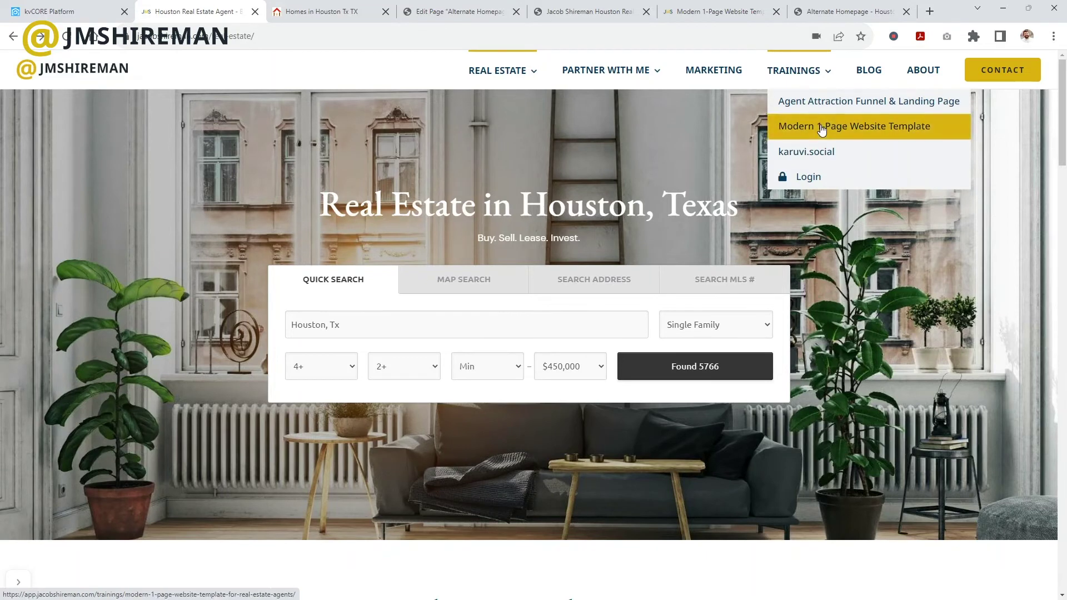
View the Modern 1-Page Website Template sales page, then switch to the realtor demo homepage tab.
left_click(822, 128)
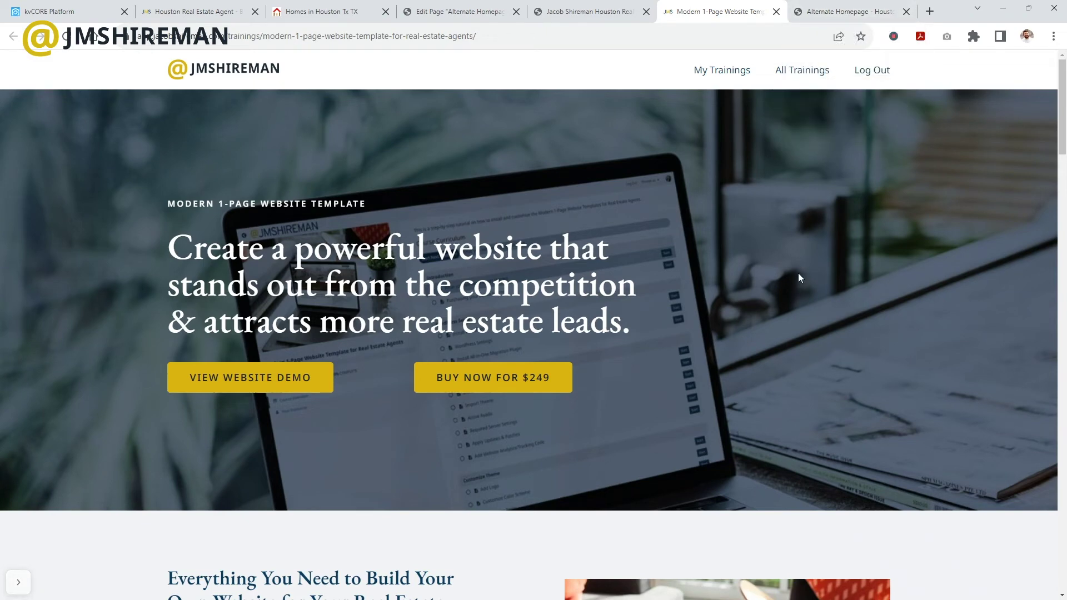
scroll(746, 248, "down", 2)
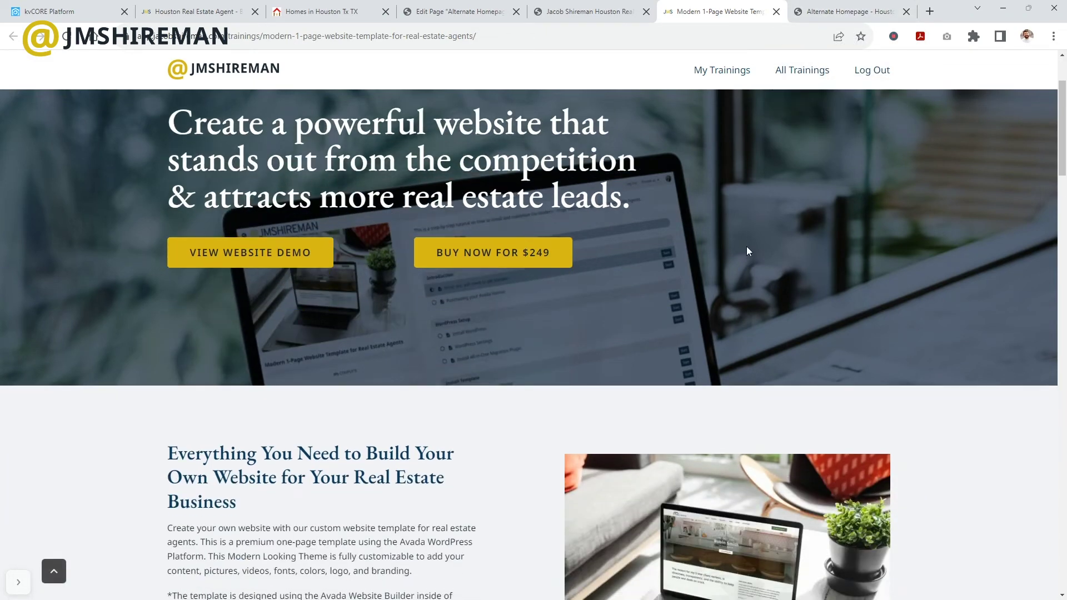
scroll(751, 244, "down", 3)
scroll(751, 247, "down", 2)
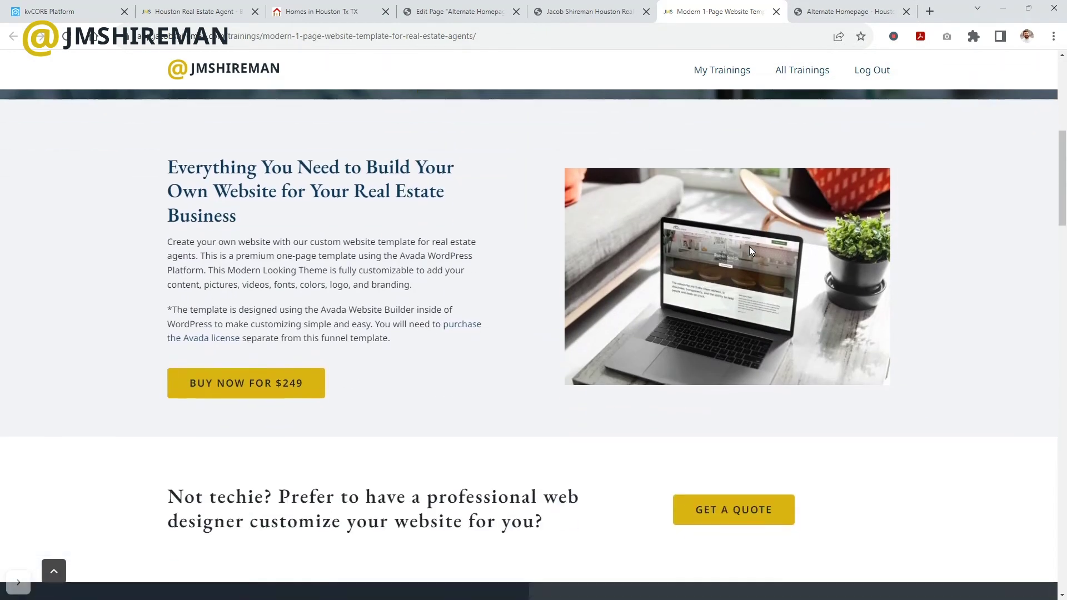
scroll(751, 245, "up", 4)
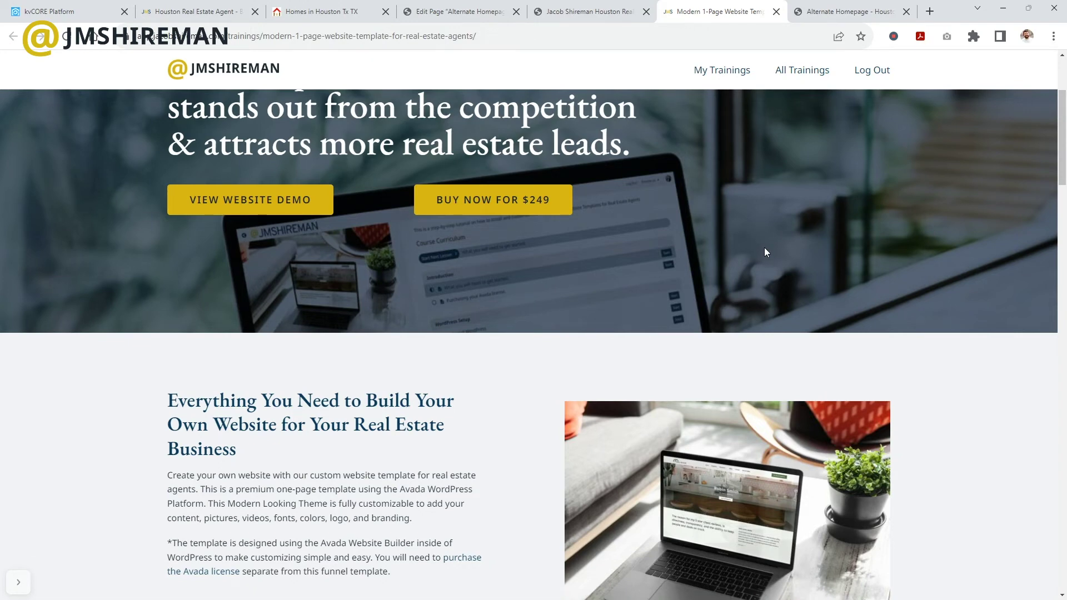
scroll(683, 249, "down", 3)
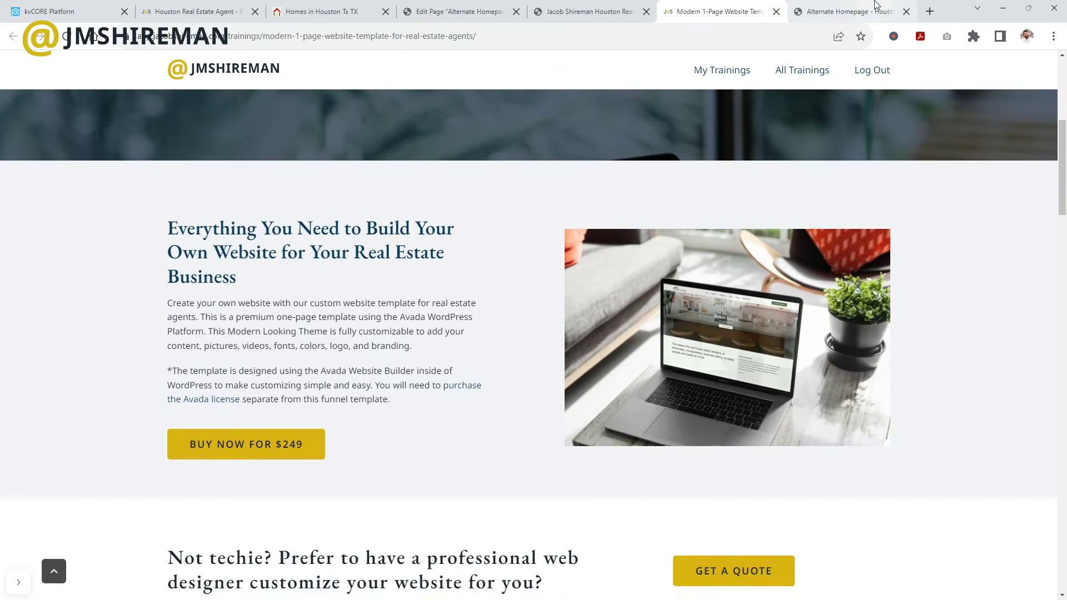
left_click(859, 11)
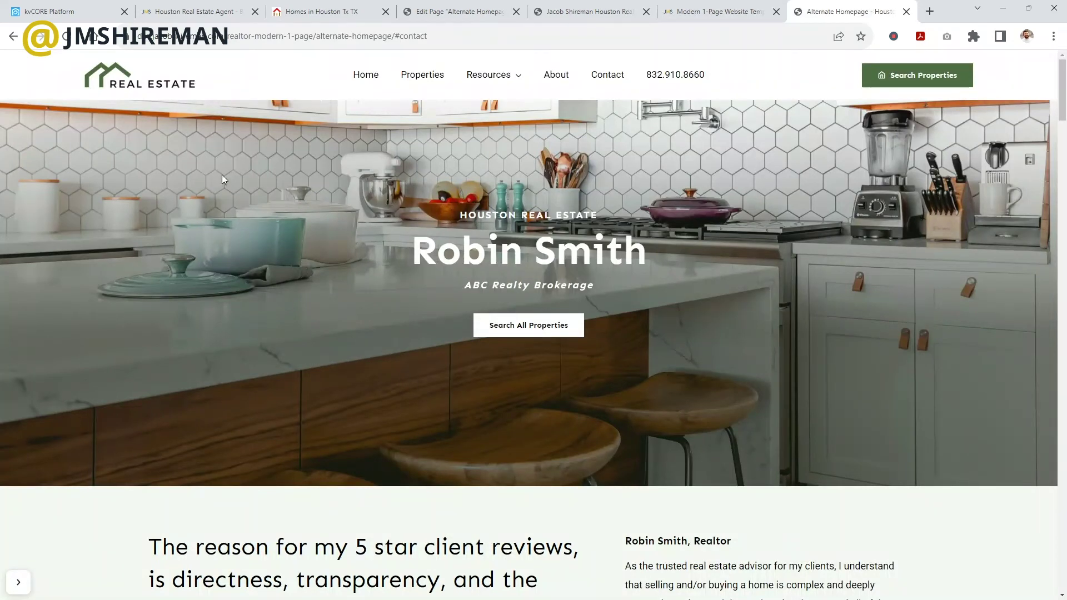
scroll(837, 264, "down", 5)
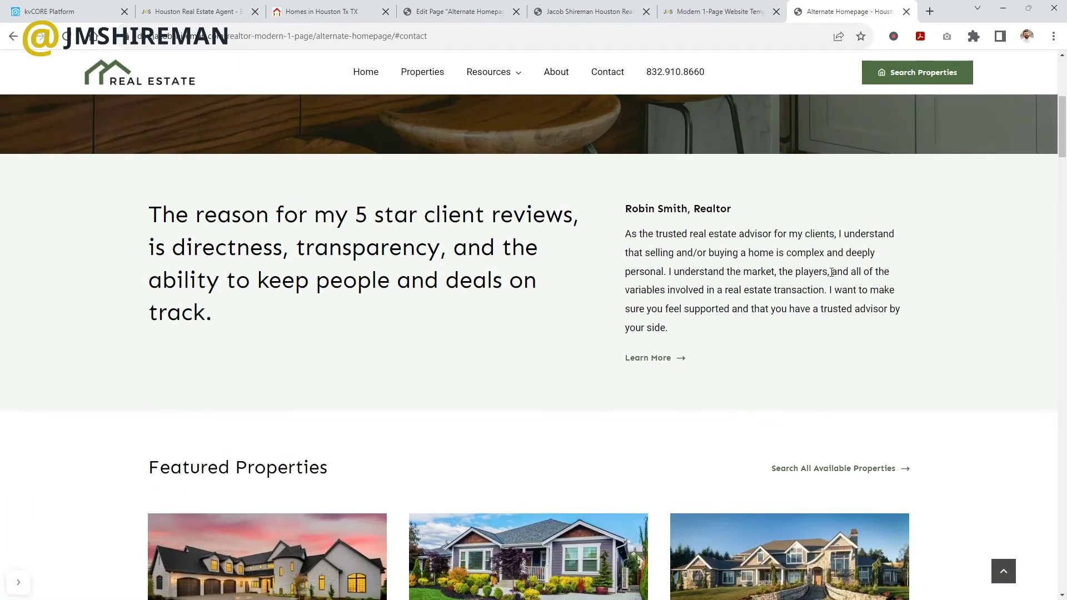
scroll(828, 275, "down", 5)
scroll(826, 284, "down", 15)
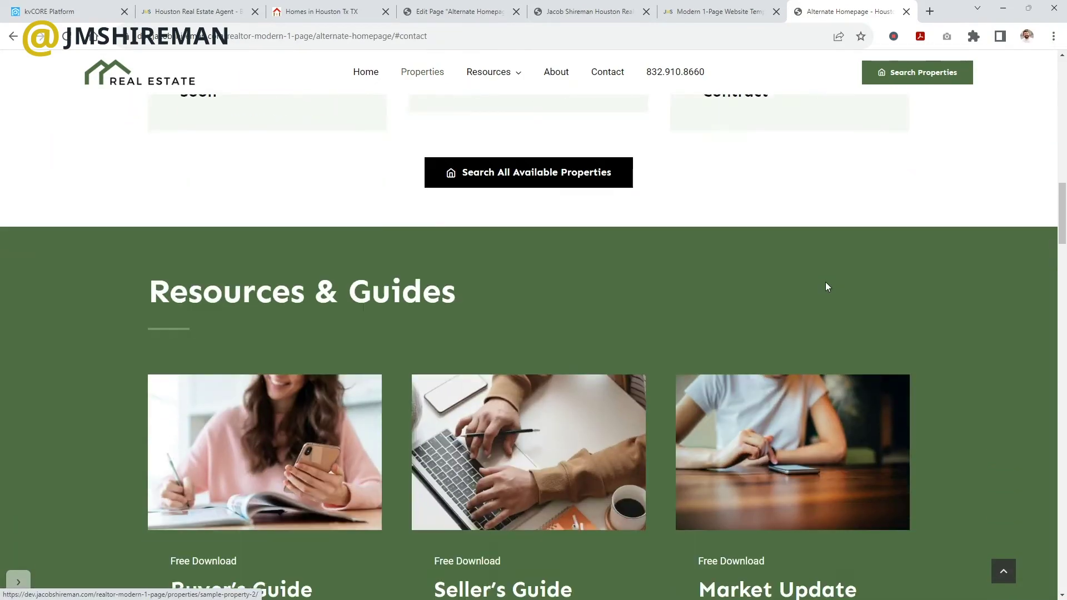
scroll(826, 284, "down", 11)
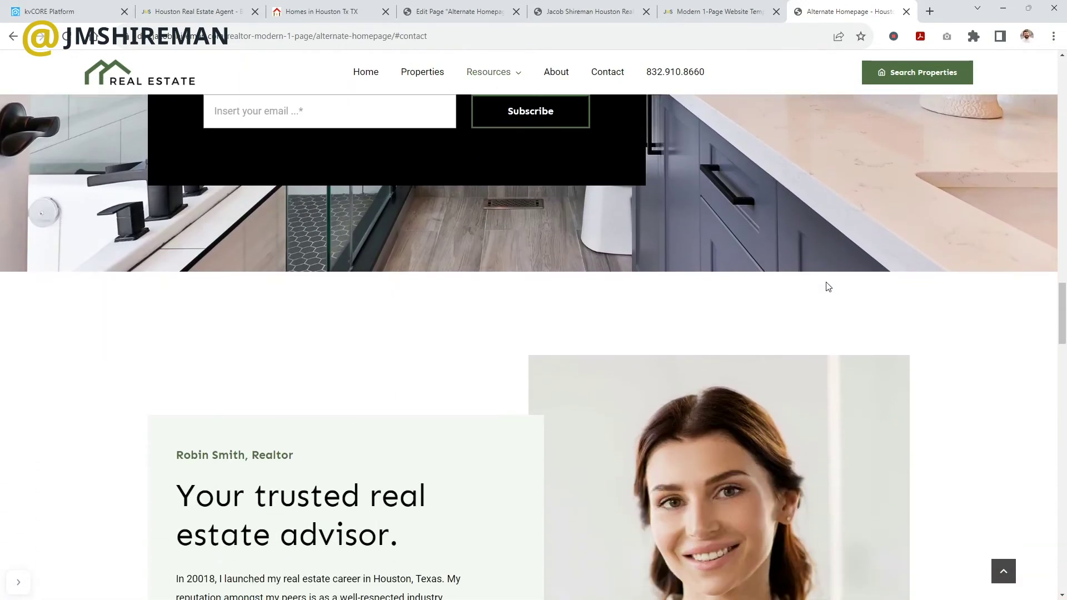
scroll(546, 430, "up", 7)
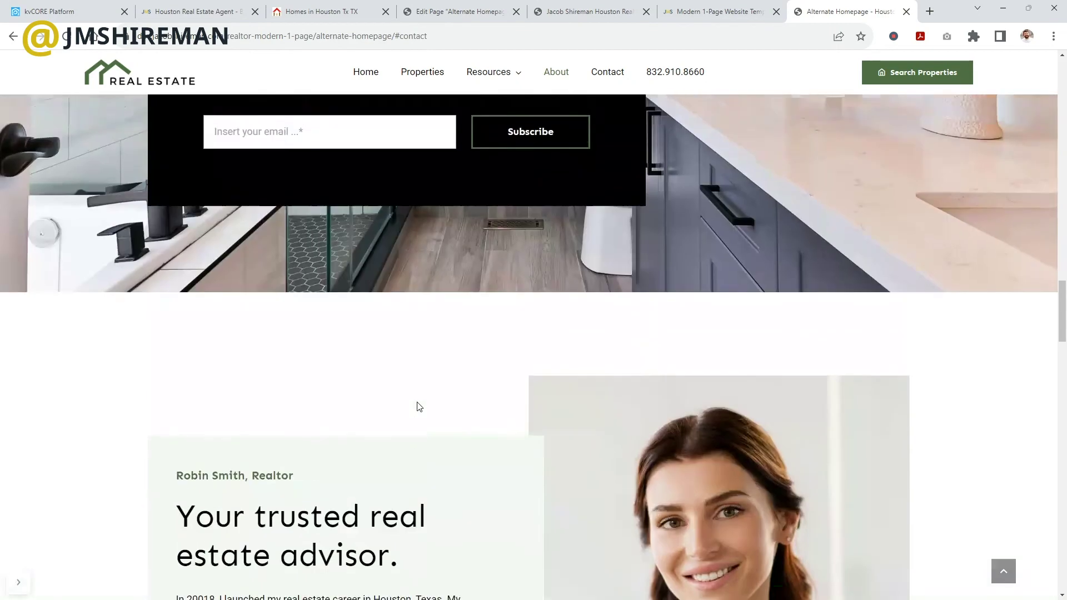
left_click(321, 11)
left_click(191, 11)
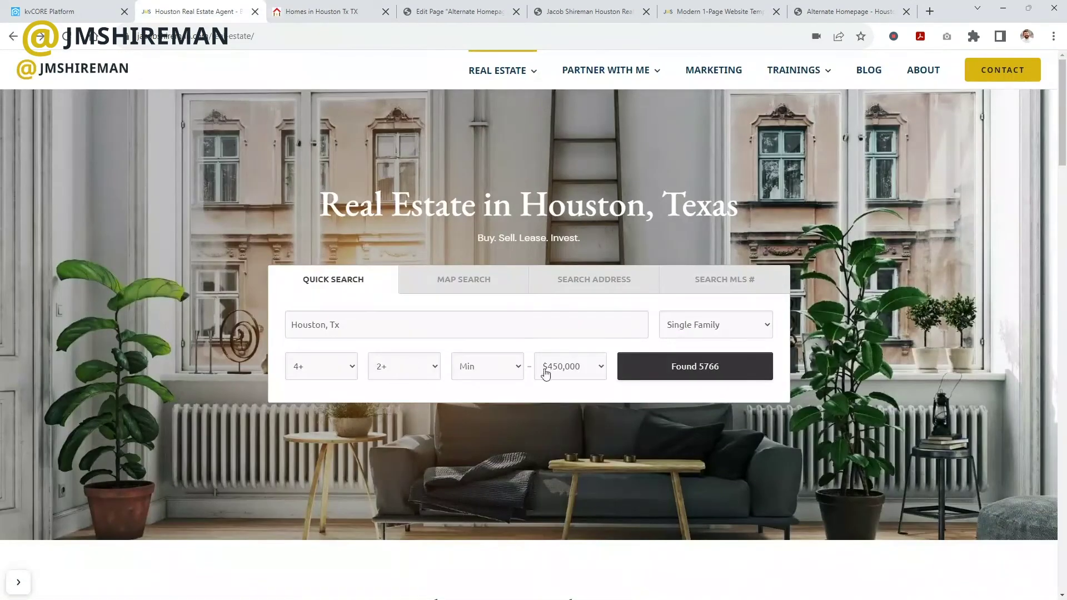
left_click(851, 11)
scroll(789, 339, "up", 10)
scroll(788, 335, "up", 8)
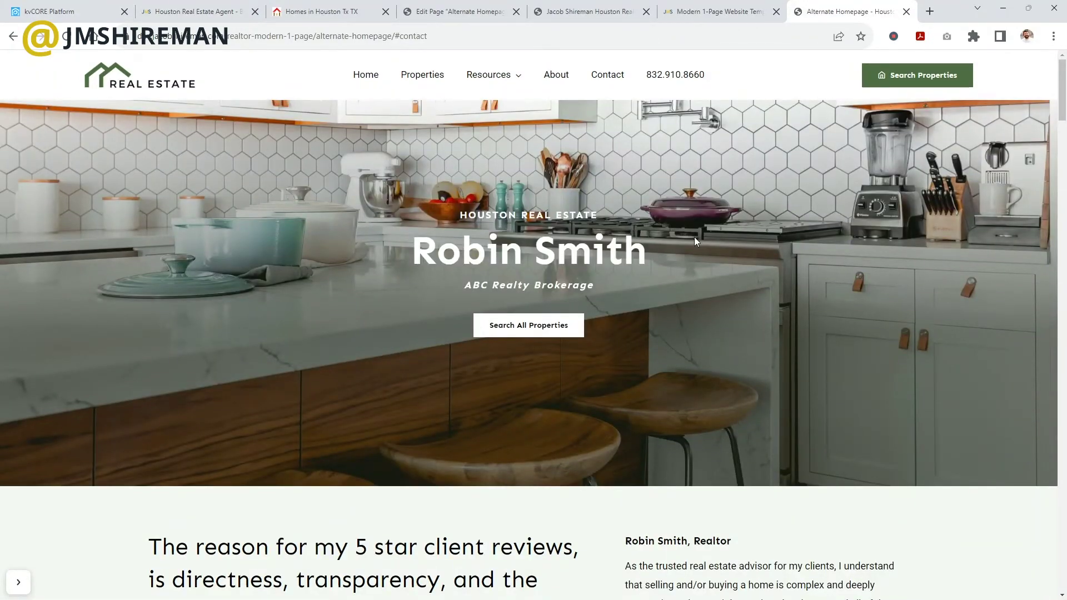
scroll(695, 238, "down", 8)
scroll(697, 242, "down", 20)
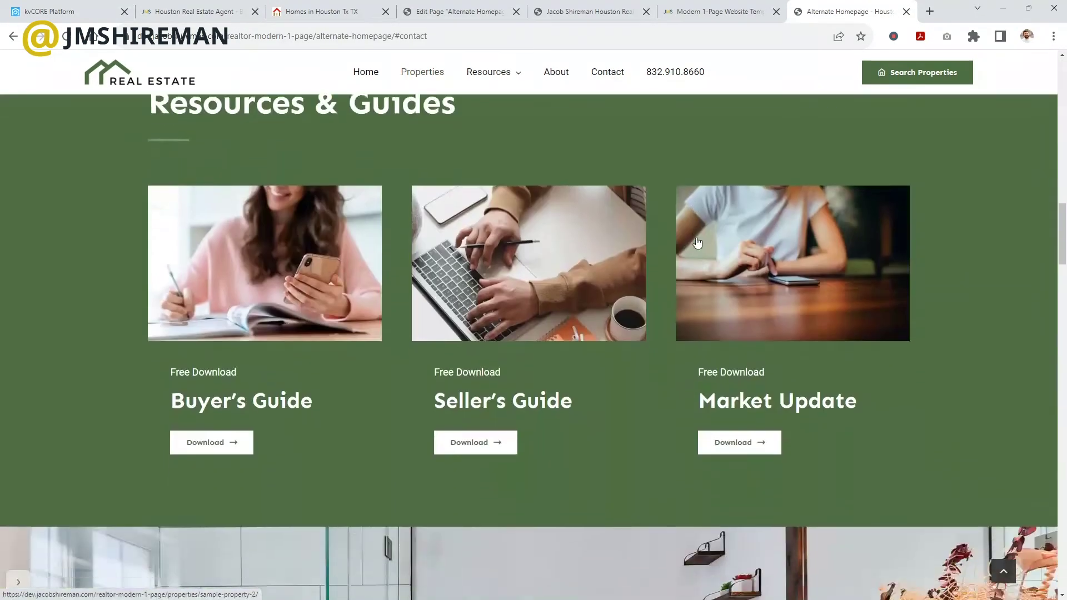
scroll(699, 245, "down", 2)
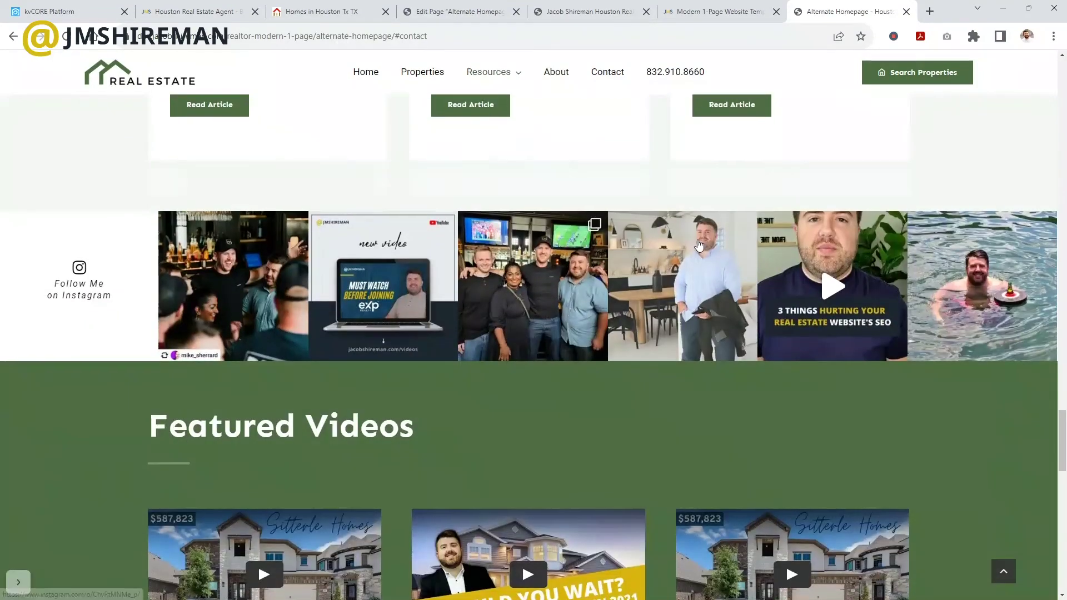
scroll(698, 244, "up", 4)
scroll(121, 174, "up", 1)
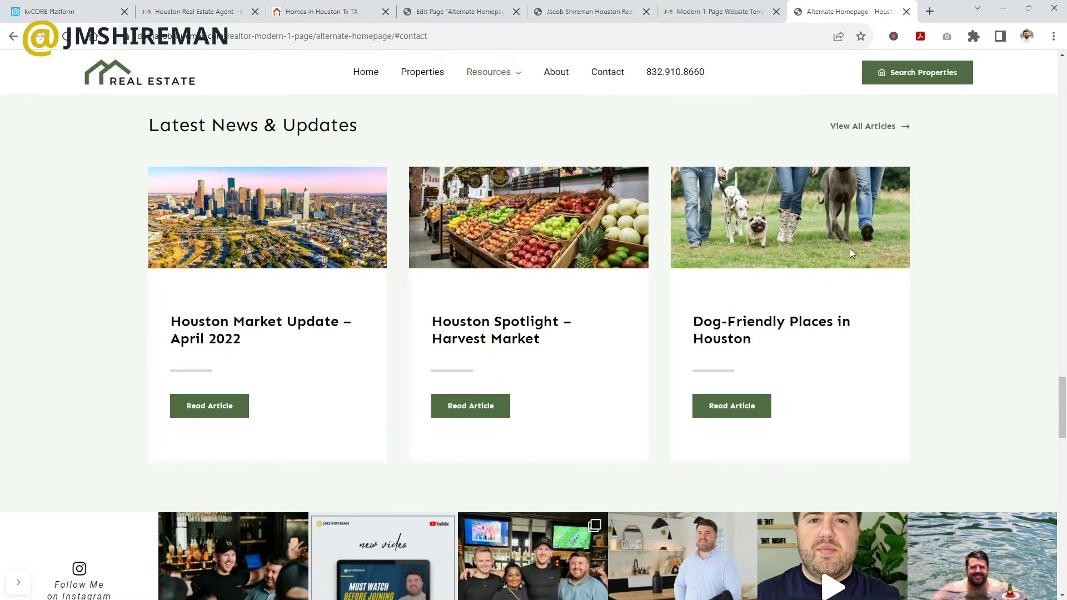
scroll(564, 211, "up", 20)
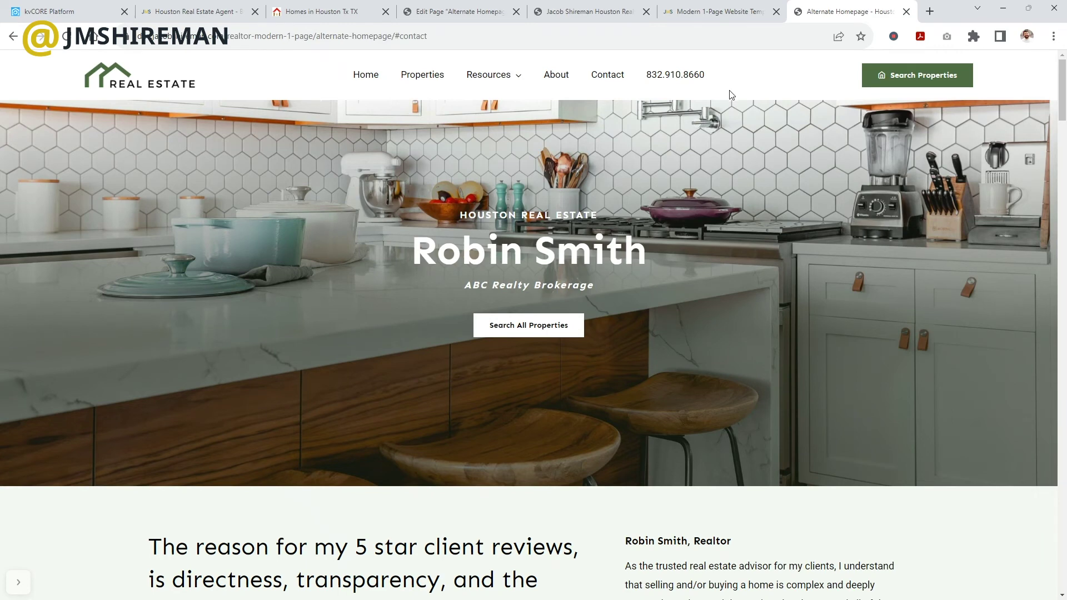
Review the Modern 1-Page Website Template page, then return to the Houston Real Estate Agent quick search.
left_click(697, 7)
scroll(407, 231, "up", 6)
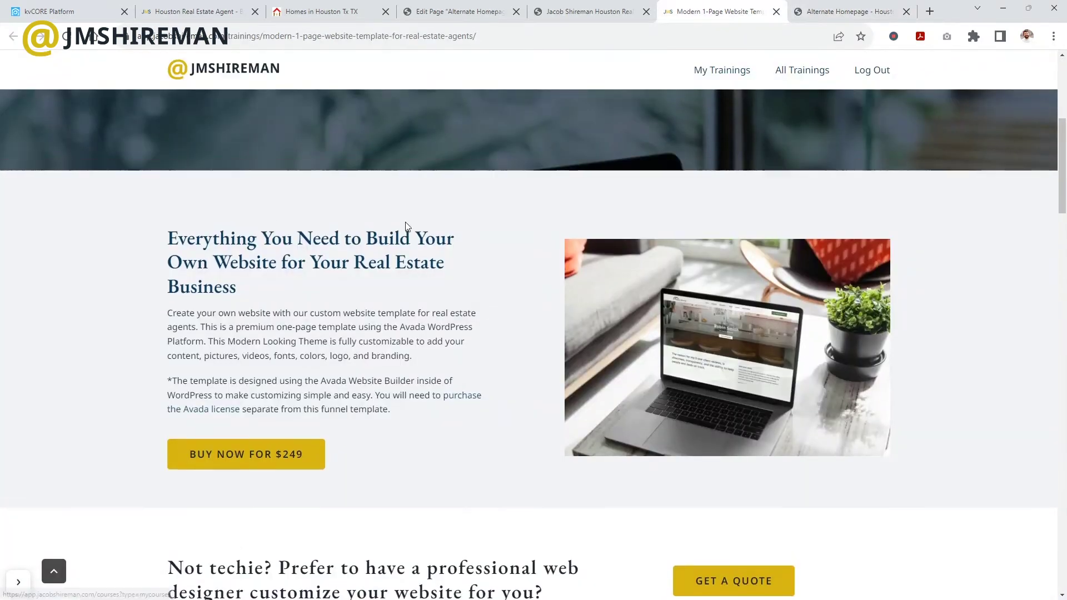
scroll(405, 222, "down", 10)
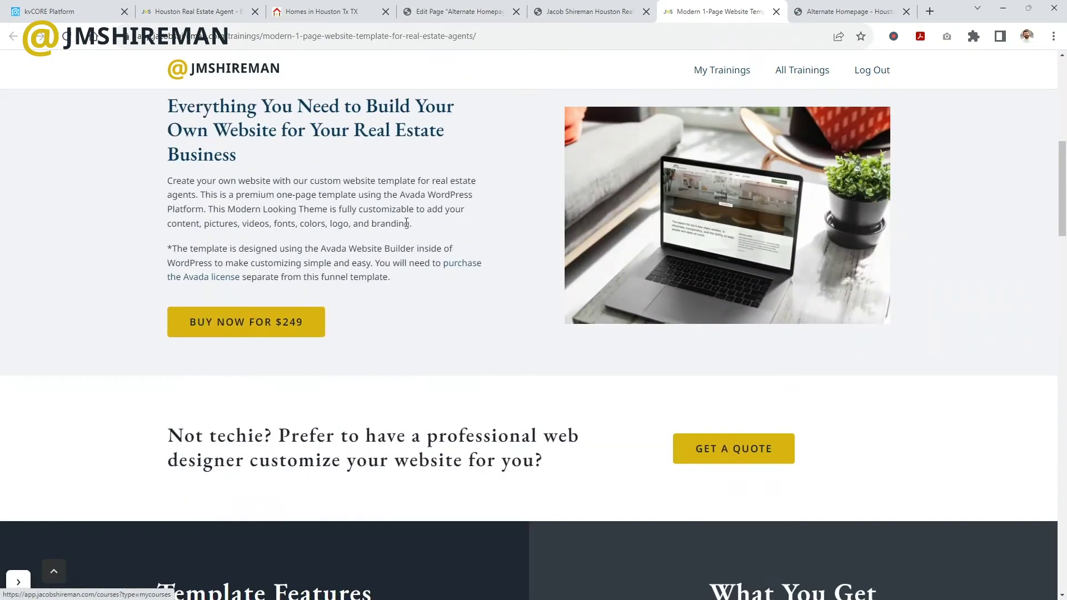
scroll(406, 222, "down", 8)
scroll(406, 223, "up", 15)
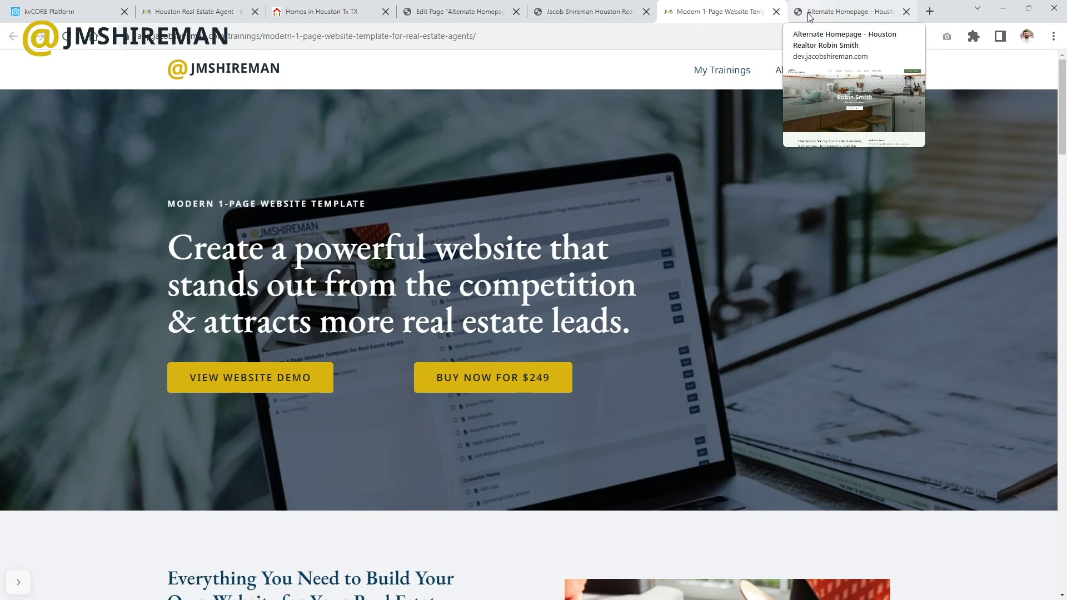
left_click(216, 7)
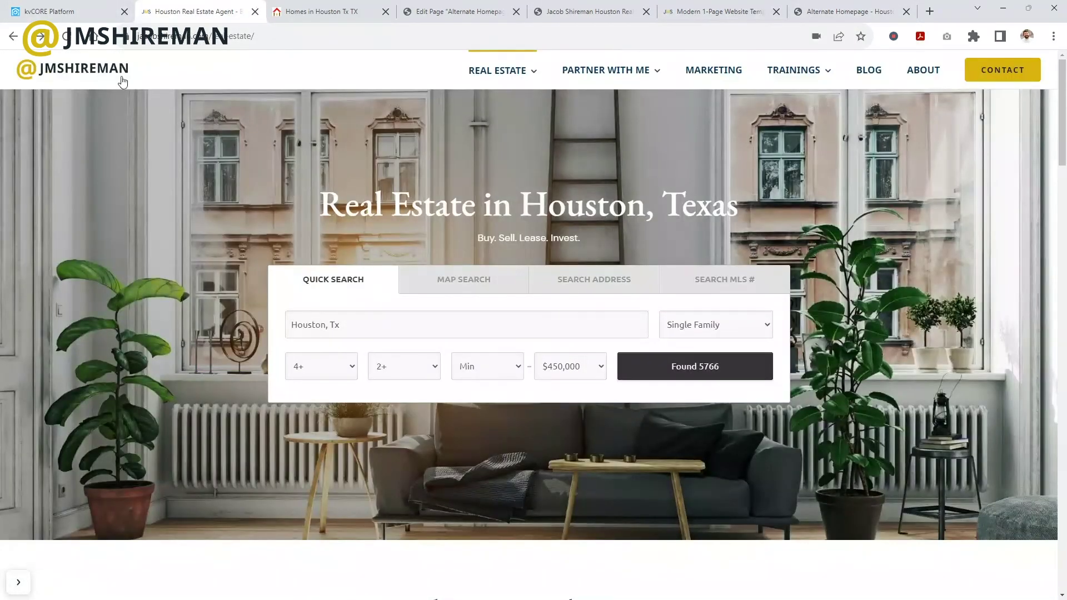
mouse_move(576, 71)
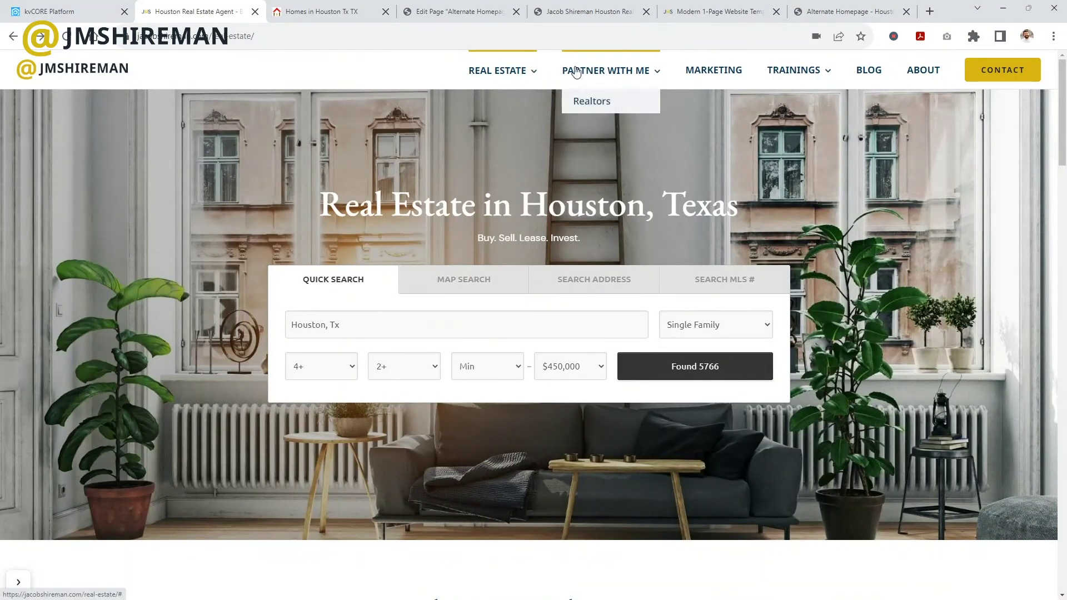